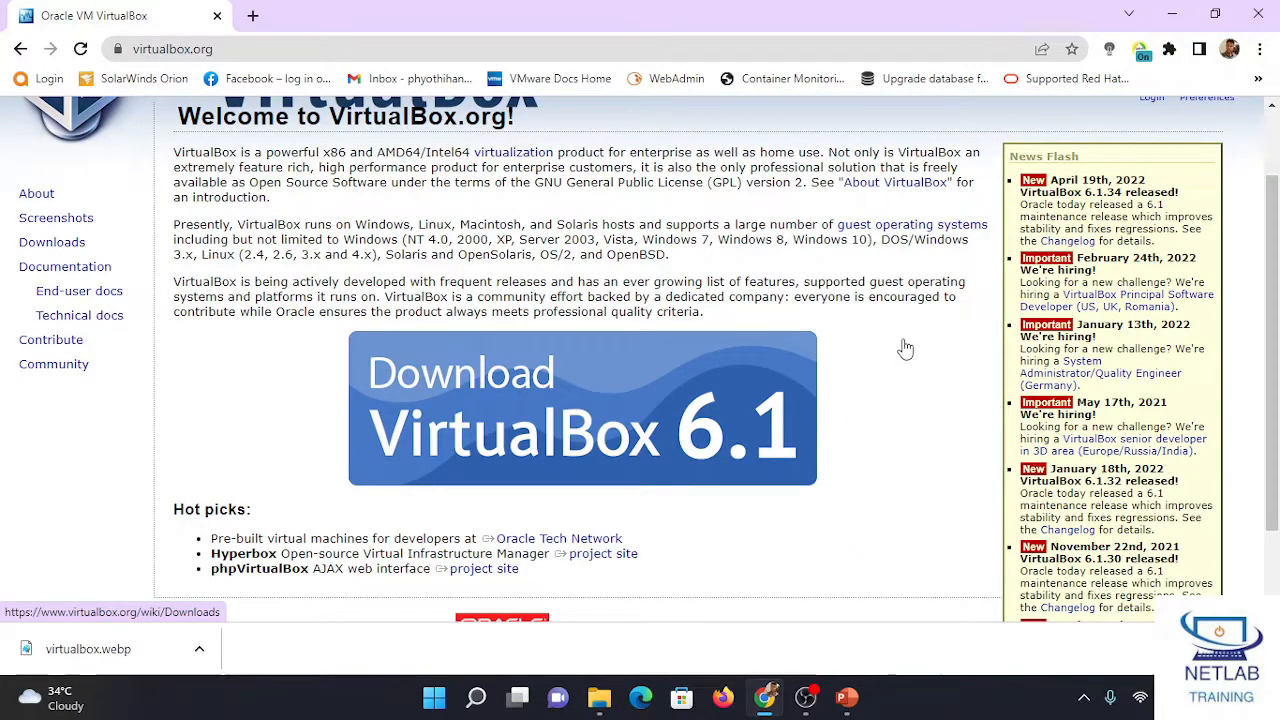
Open the VirtualBox Downloads page and review the 6.1.34 platform packages and extension pack sections.
{"action": "scroll", "coordinate": [244, 502], "scroll_direction": "down", "scroll_amount": 1}
{"action": "left_click", "coordinate": [52, 150]}
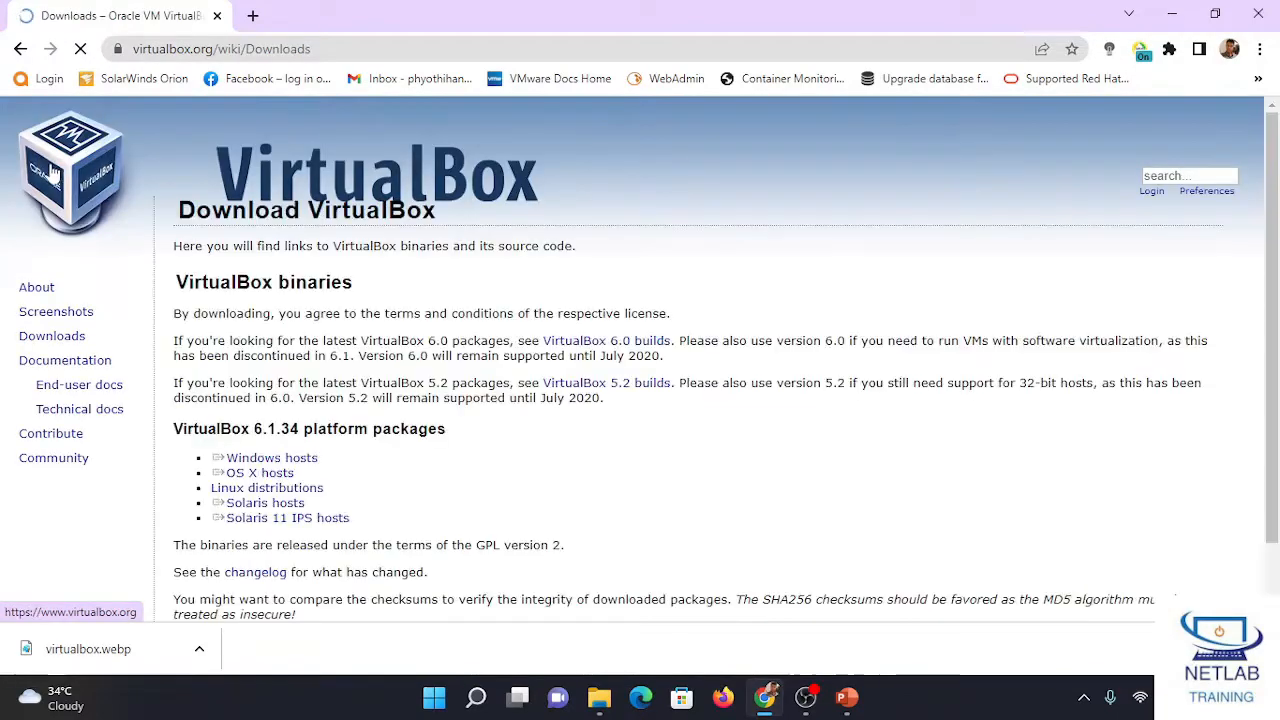
{"action": "scroll", "coordinate": [285, 262], "scroll_direction": "down", "scroll_amount": 3}
{"action": "scroll", "coordinate": [300, 262], "scroll_direction": "up", "scroll_amount": 2}
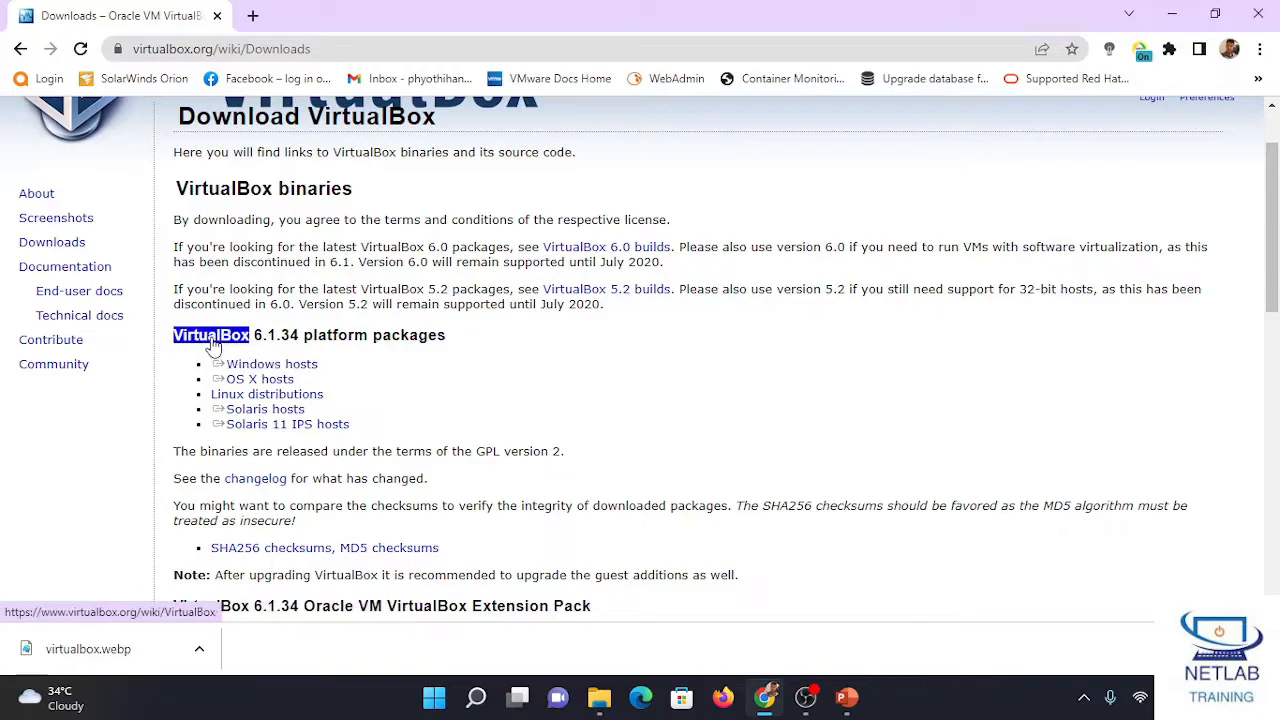
{"action": "left_click", "coordinate": [480, 365]}
{"action": "scroll", "coordinate": [480, 365], "scroll_direction": "down", "scroll_amount": 1}
{"action": "scroll", "coordinate": [480, 365], "scroll_direction": "up", "scroll_amount": 1}
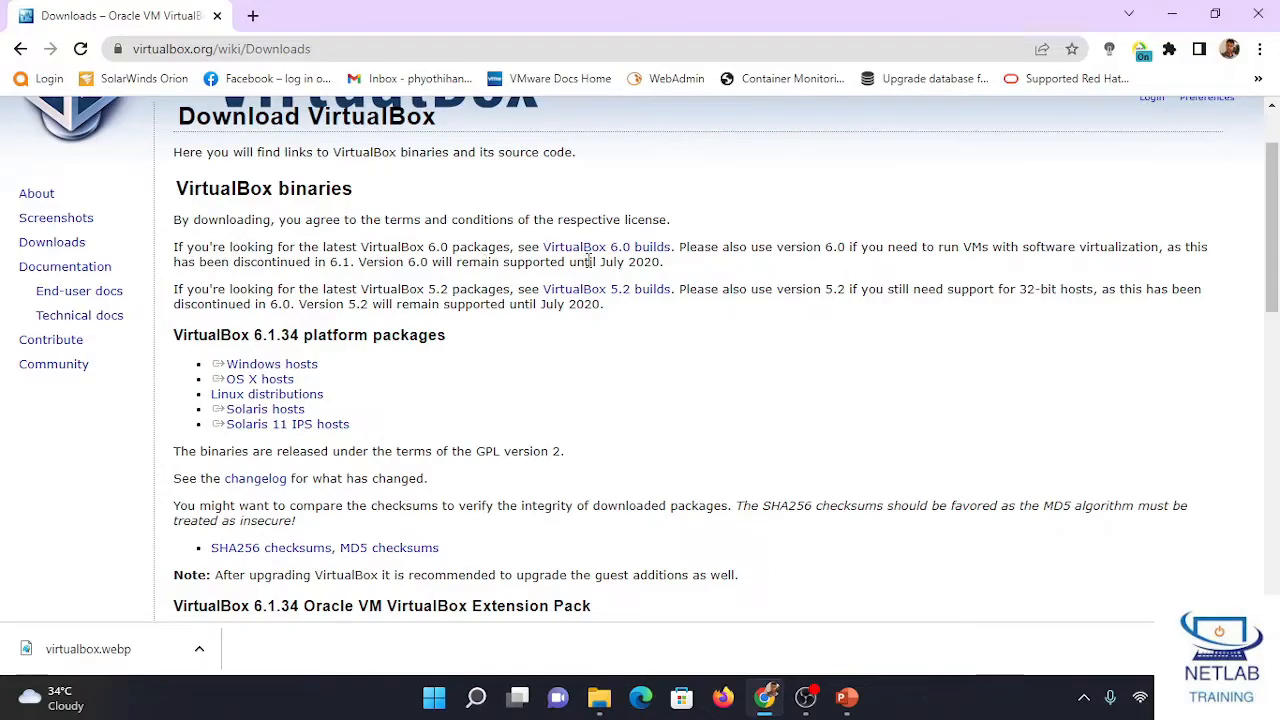
{"action": "scroll", "coordinate": [571, 374], "scroll_direction": "down", "scroll_amount": 3}
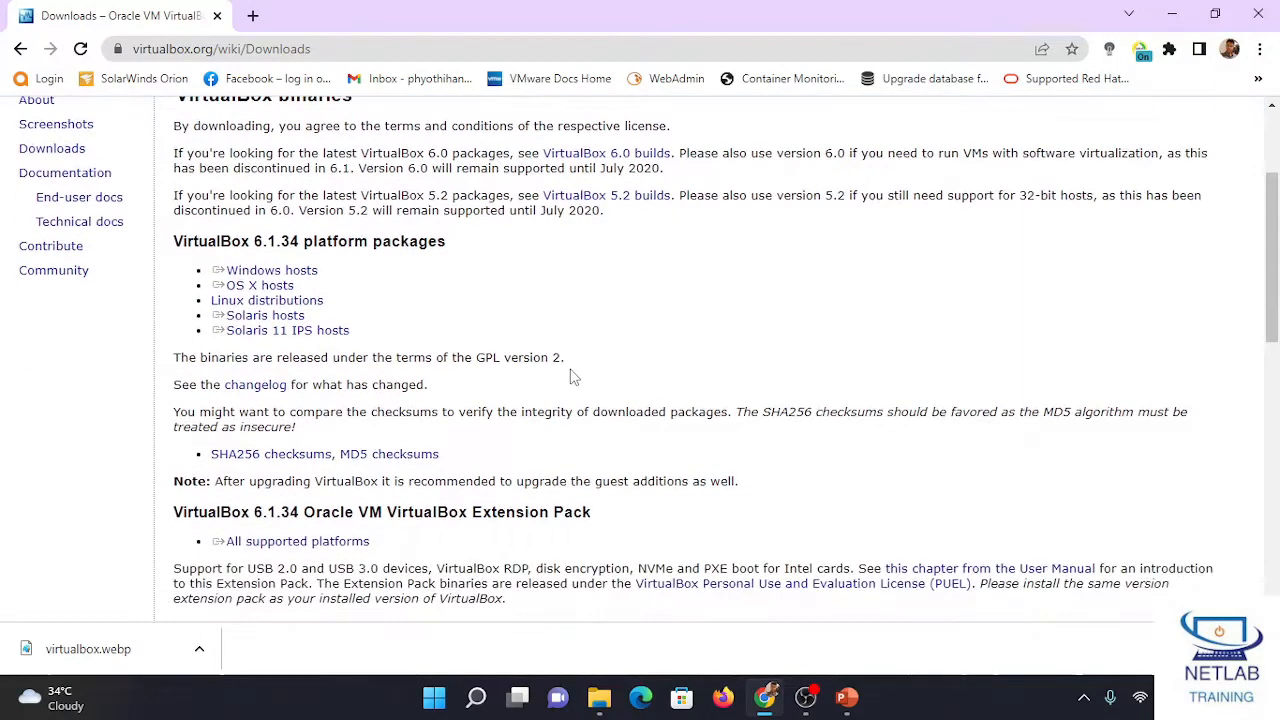
{"action": "scroll", "coordinate": [571, 374], "scroll_direction": "up", "scroll_amount": 4}
View the site's About page and look through the sample images on the Screenshots page.
{"action": "left_click", "coordinate": [38, 287]}
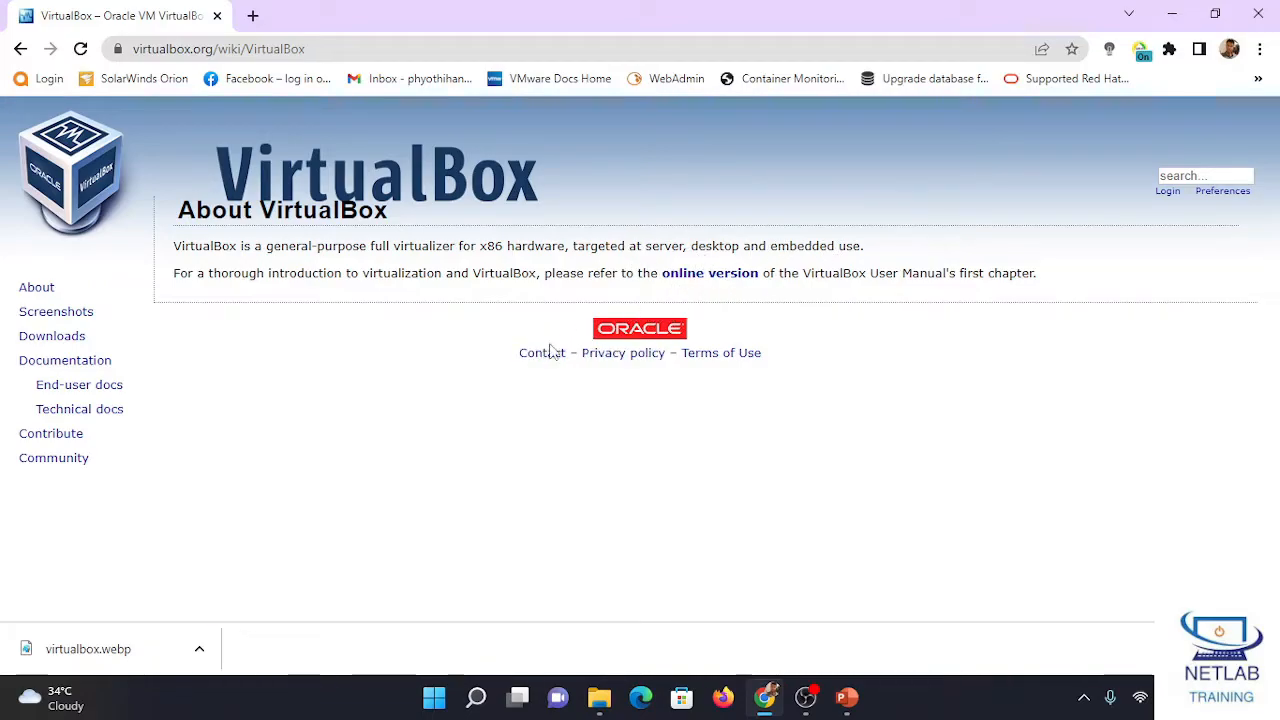
{"action": "left_click", "coordinate": [70, 311]}
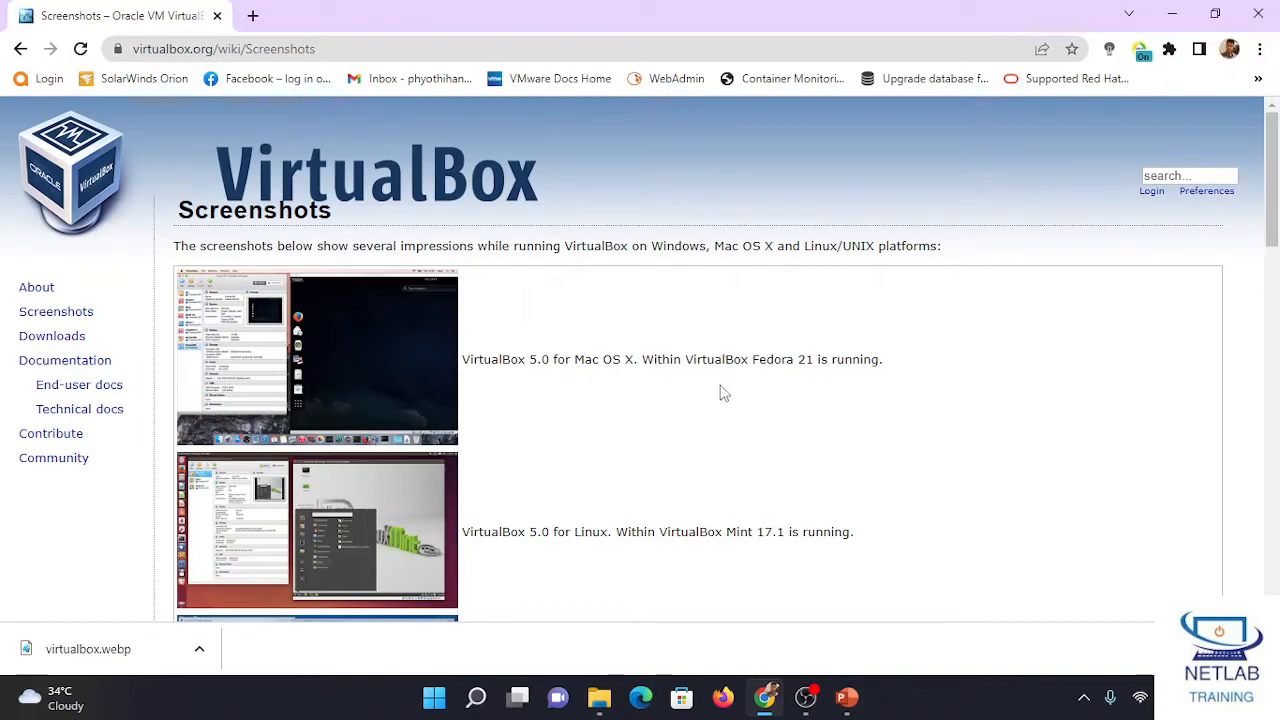
{"action": "scroll", "coordinate": [640, 383], "scroll_direction": "down", "scroll_amount": 1}
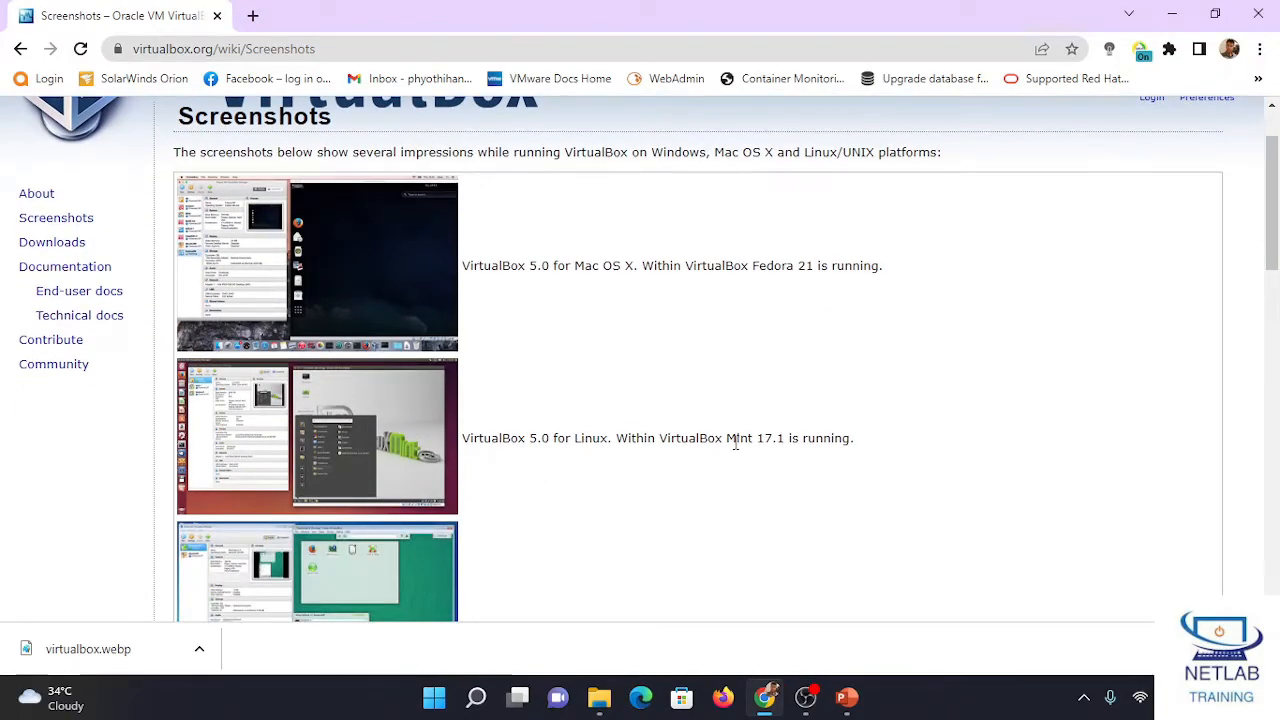
{"action": "scroll", "coordinate": [700, 463], "scroll_direction": "down", "scroll_amount": 4}
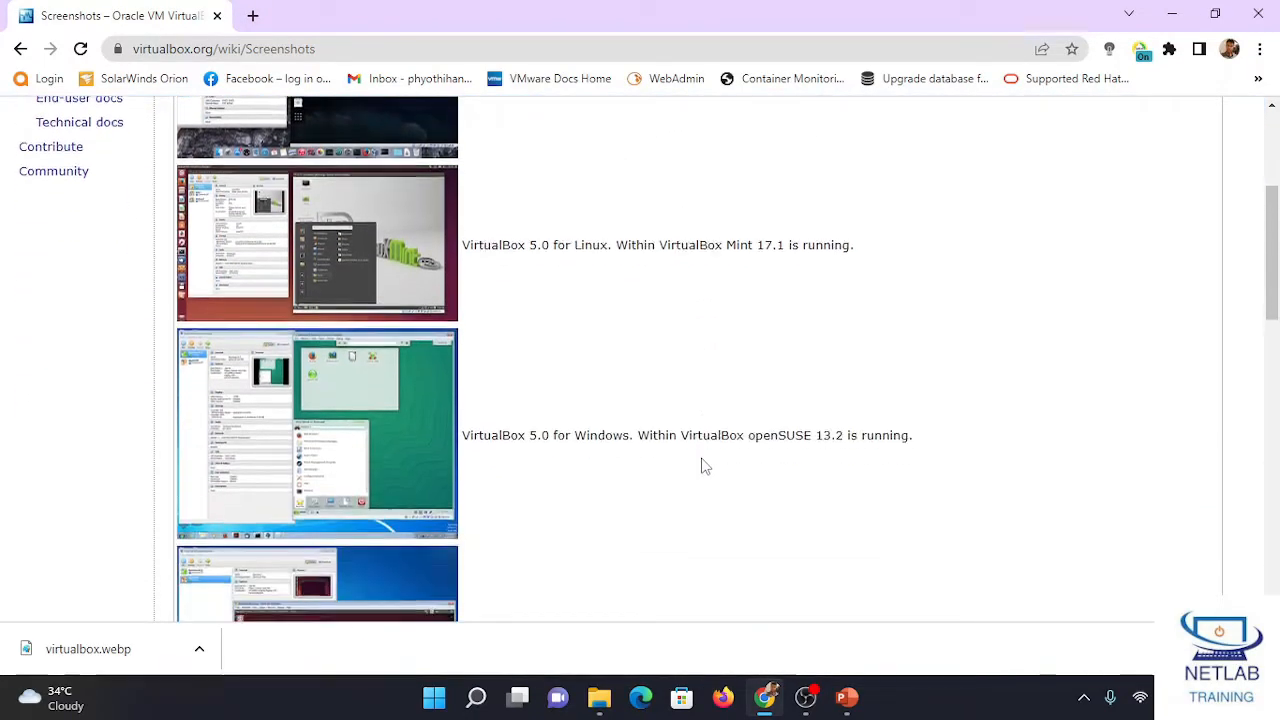
{"action": "scroll", "coordinate": [700, 463], "scroll_direction": "down", "scroll_amount": 4}
{"action": "scroll", "coordinate": [700, 457], "scroll_direction": "up", "scroll_amount": 10}
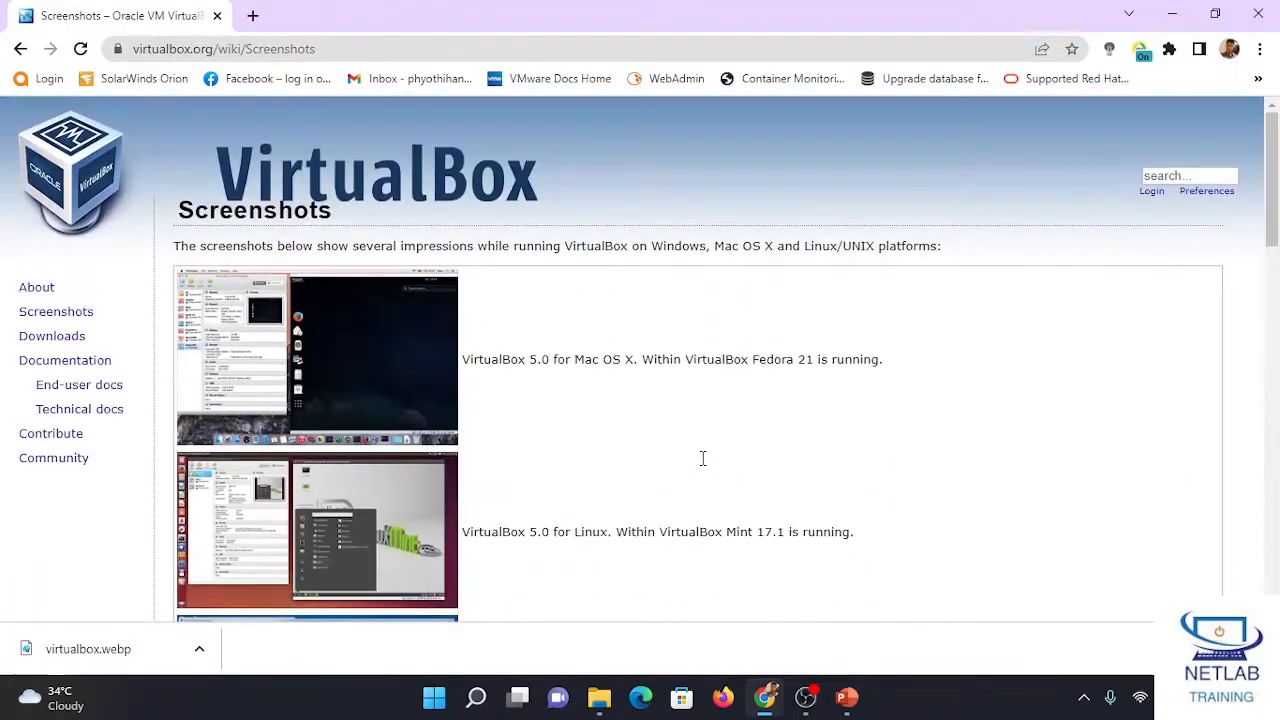
Return to the Downloads page and start downloading the VirtualBox 6.1.34 package for Windows hosts.
{"action": "double_click", "coordinate": [53, 339]}
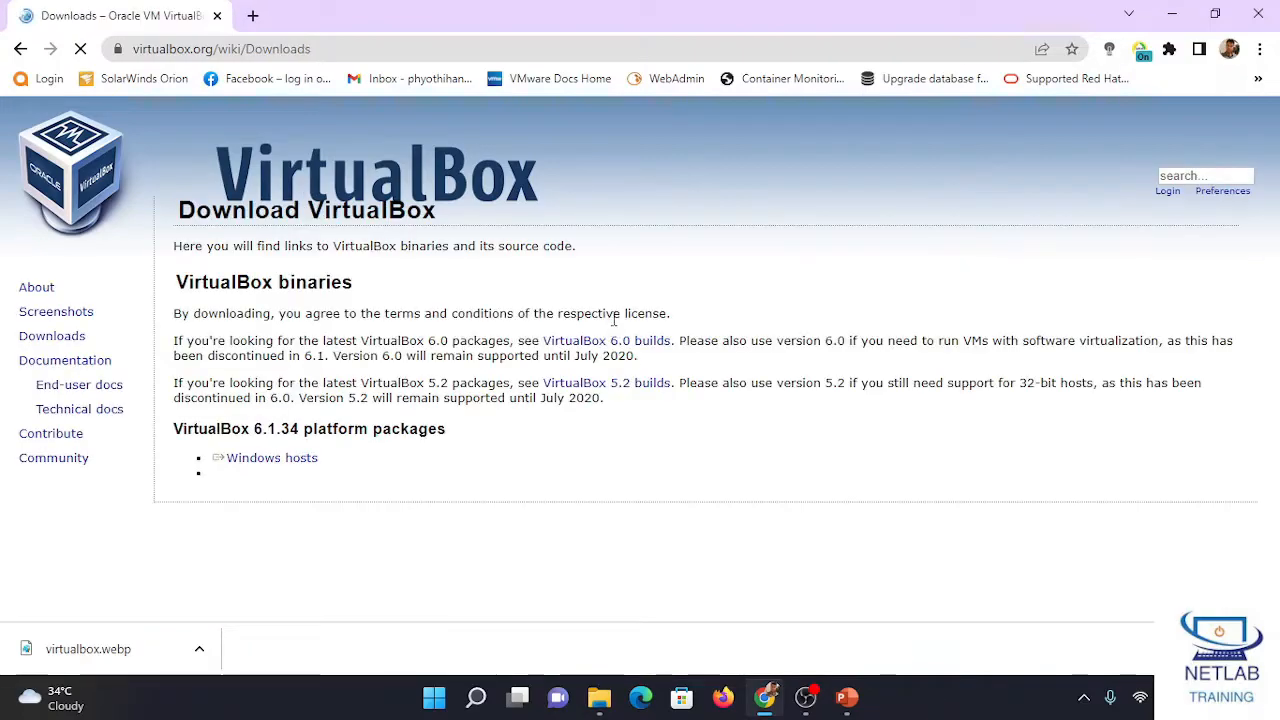
{"action": "left_click", "coordinate": [296, 459]}
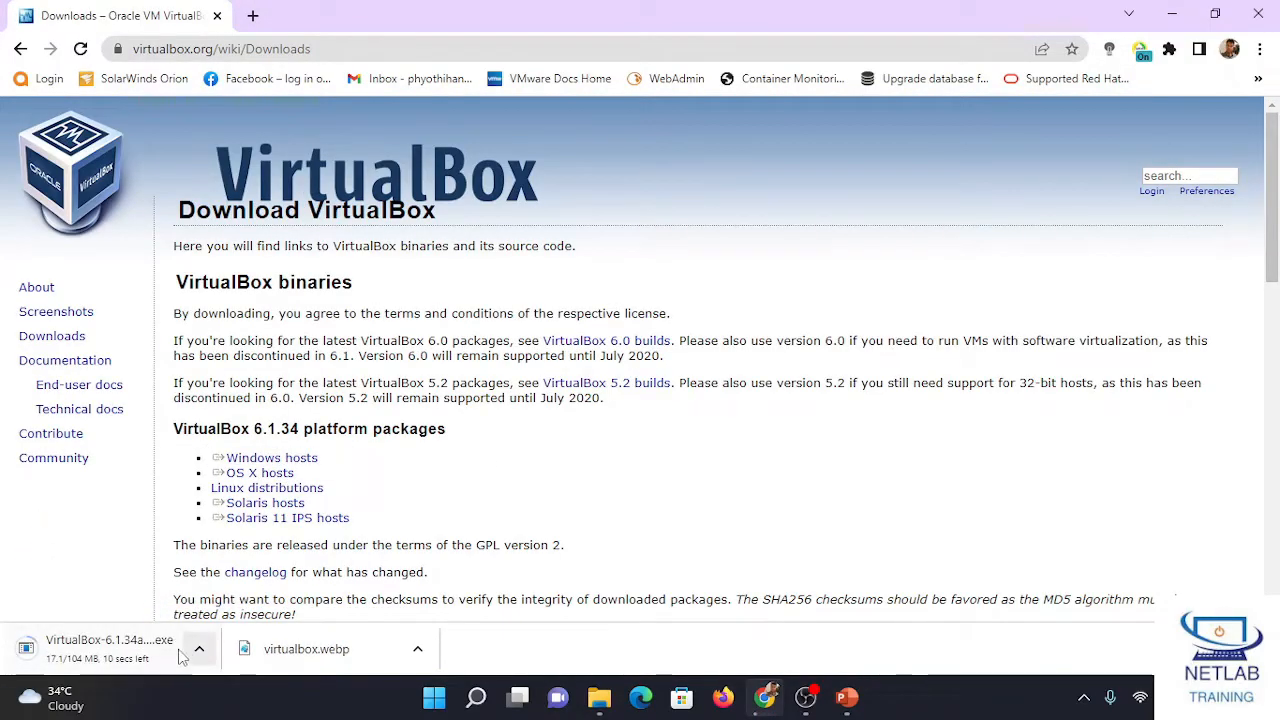
{"action": "left_click", "coordinate": [172, 656]}
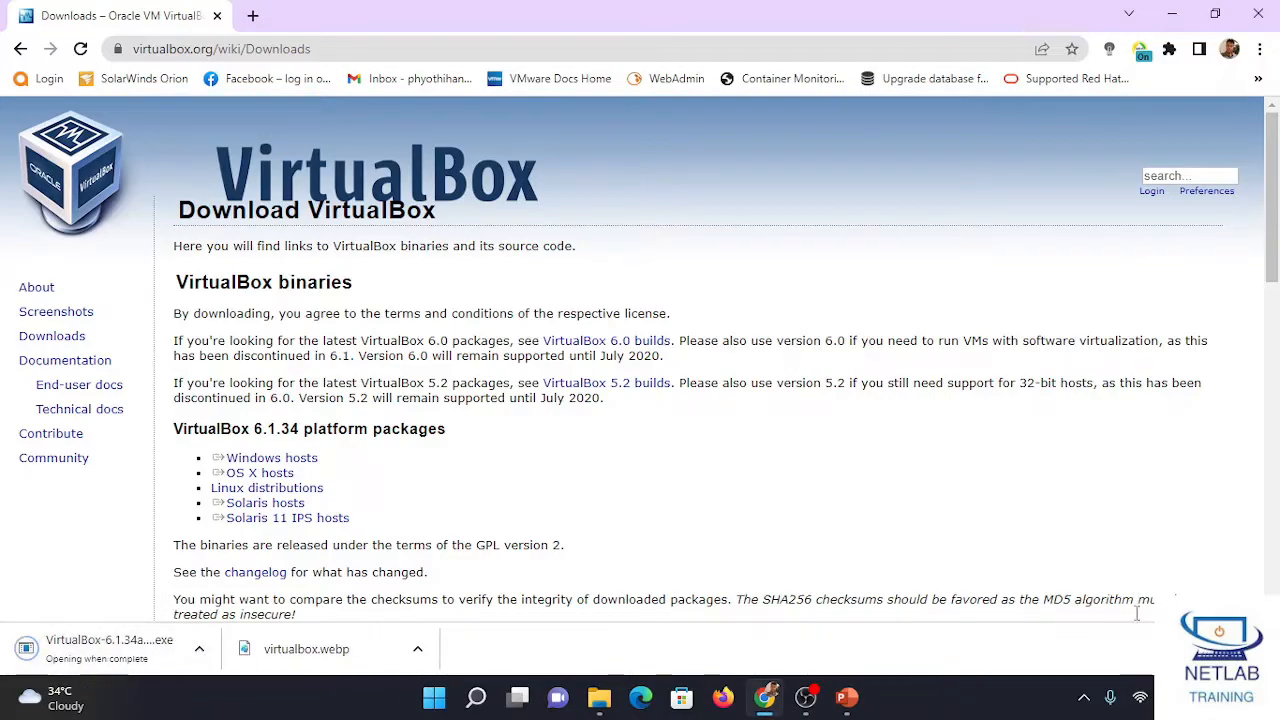
Cancel the VirtualBox installer download and clear its entry from the browser's download history.
{"action": "key", "text": "ctrl+j"}
{"action": "left_click", "coordinate": [527, 350]}
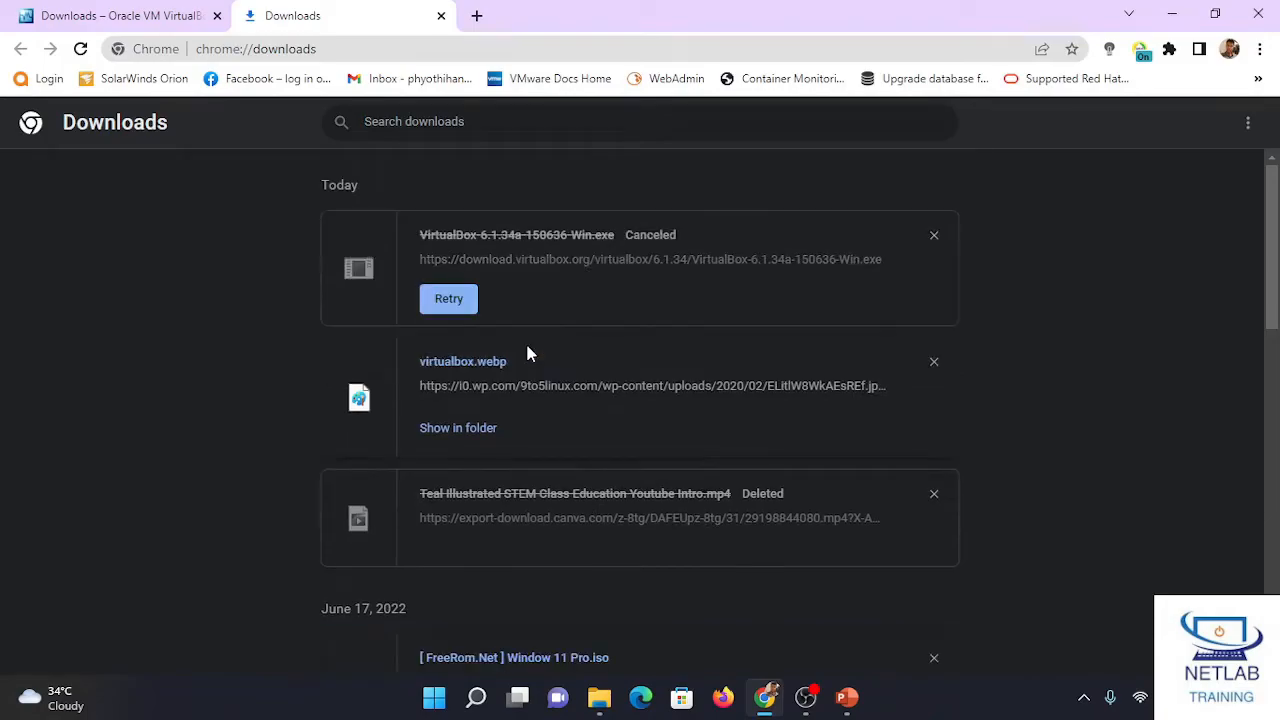
{"action": "left_click", "coordinate": [934, 236]}
{"action": "left_click", "coordinate": [212, 16]}
{"action": "left_click", "coordinate": [410, 16]}
{"action": "left_click", "coordinate": [441, 16]}
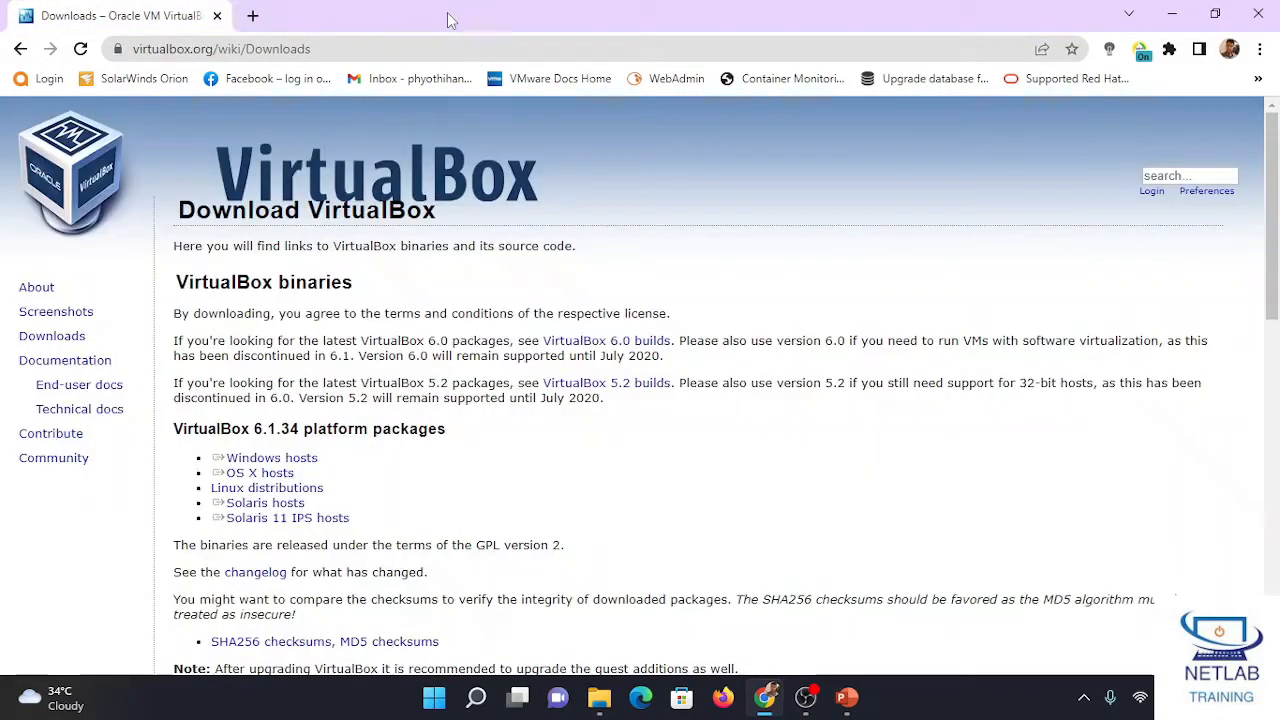
Switch to File Explorer and open the VirtualBox6.1.34 folder inside Download Software on Local Disk (E:).
{"action": "left_click", "coordinate": [599, 697]}
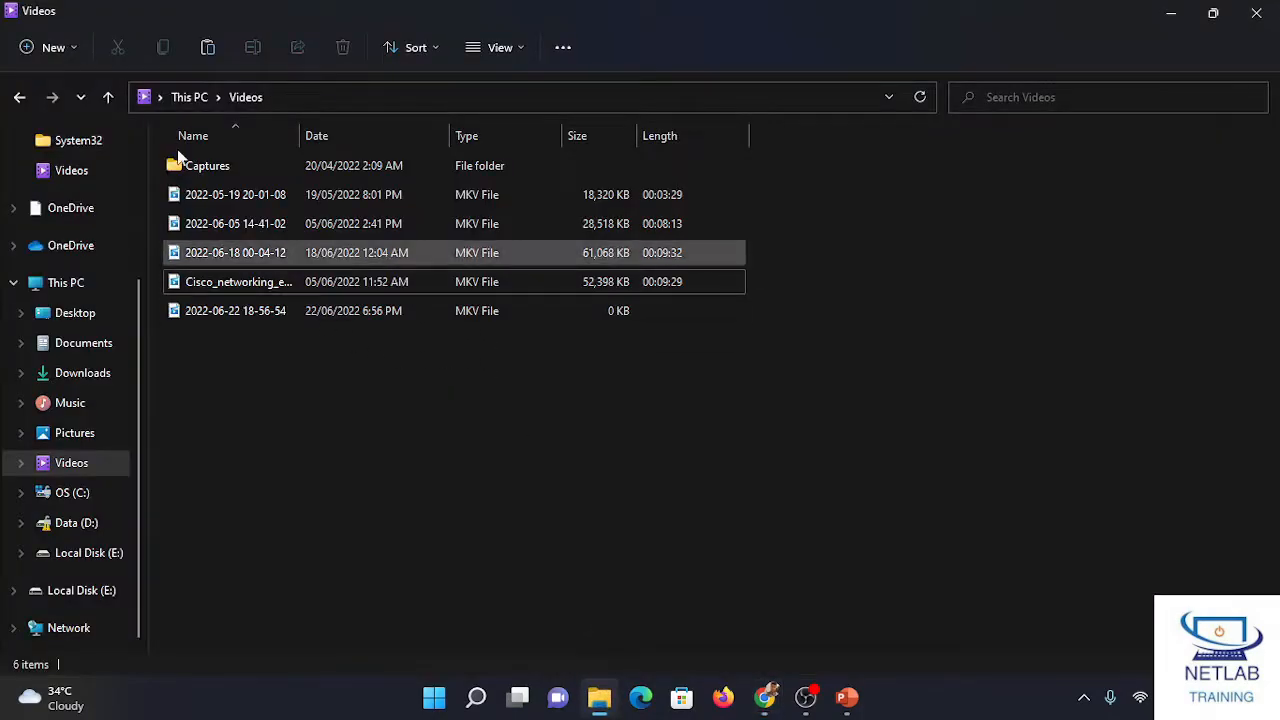
{"action": "left_click", "coordinate": [84, 592]}
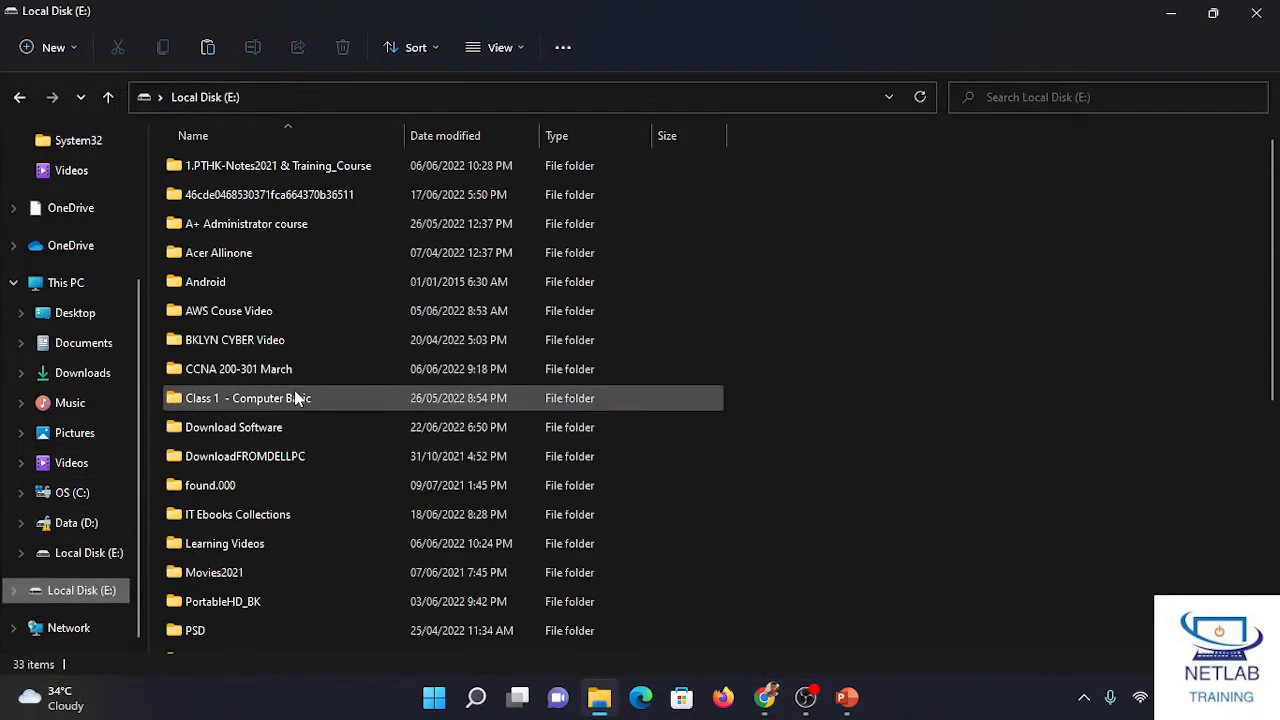
{"action": "double_click", "coordinate": [228, 427]}
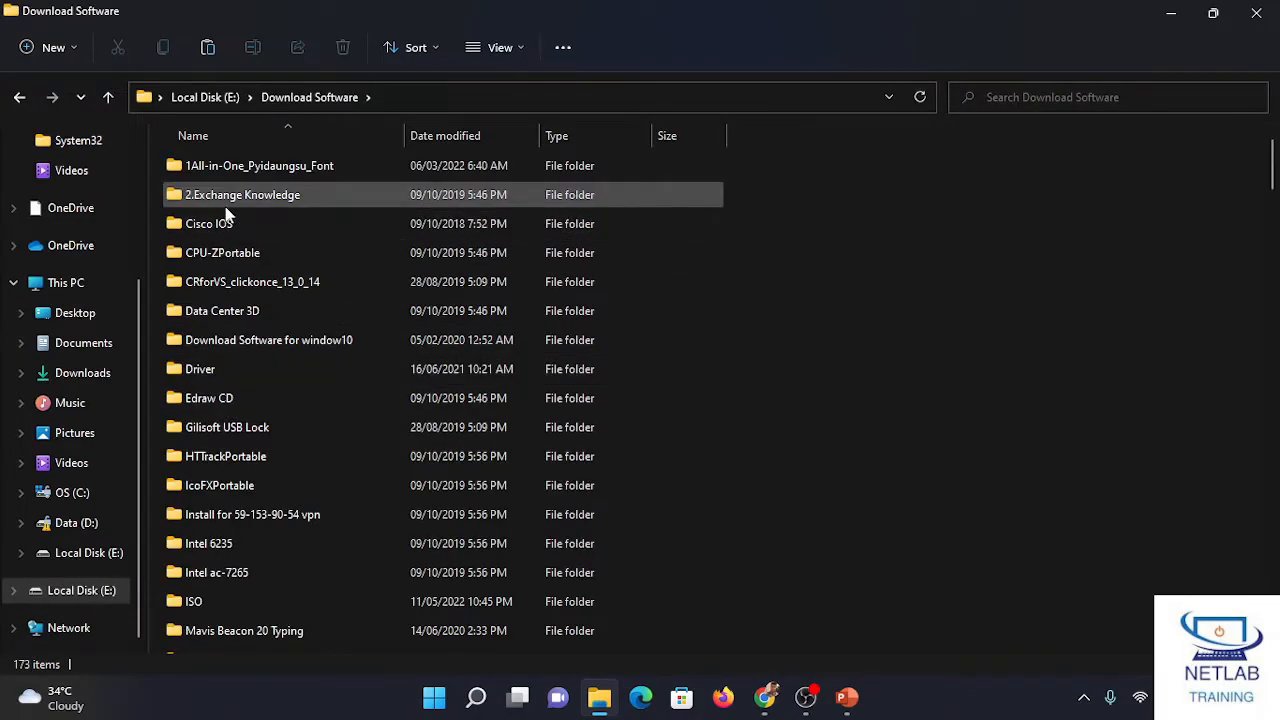
{"action": "left_click", "coordinate": [224, 402]}
{"action": "key", "text": "v"}
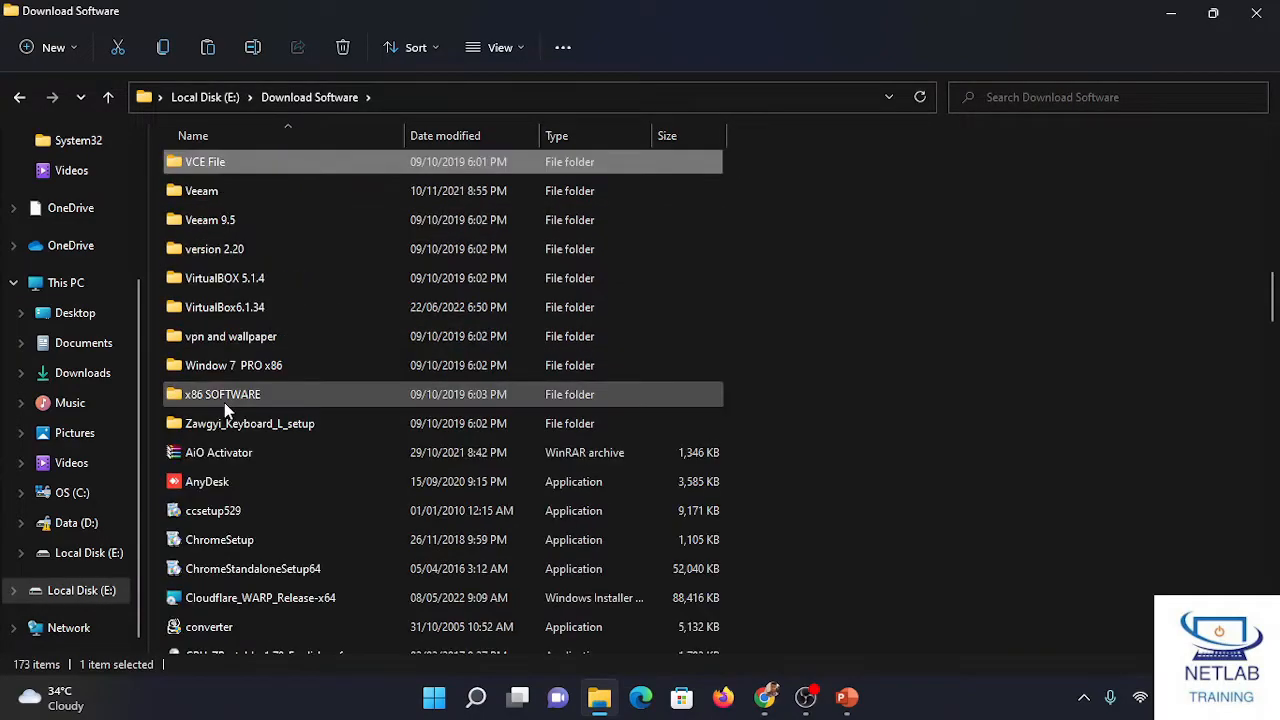
{"action": "double_click", "coordinate": [246, 310]}
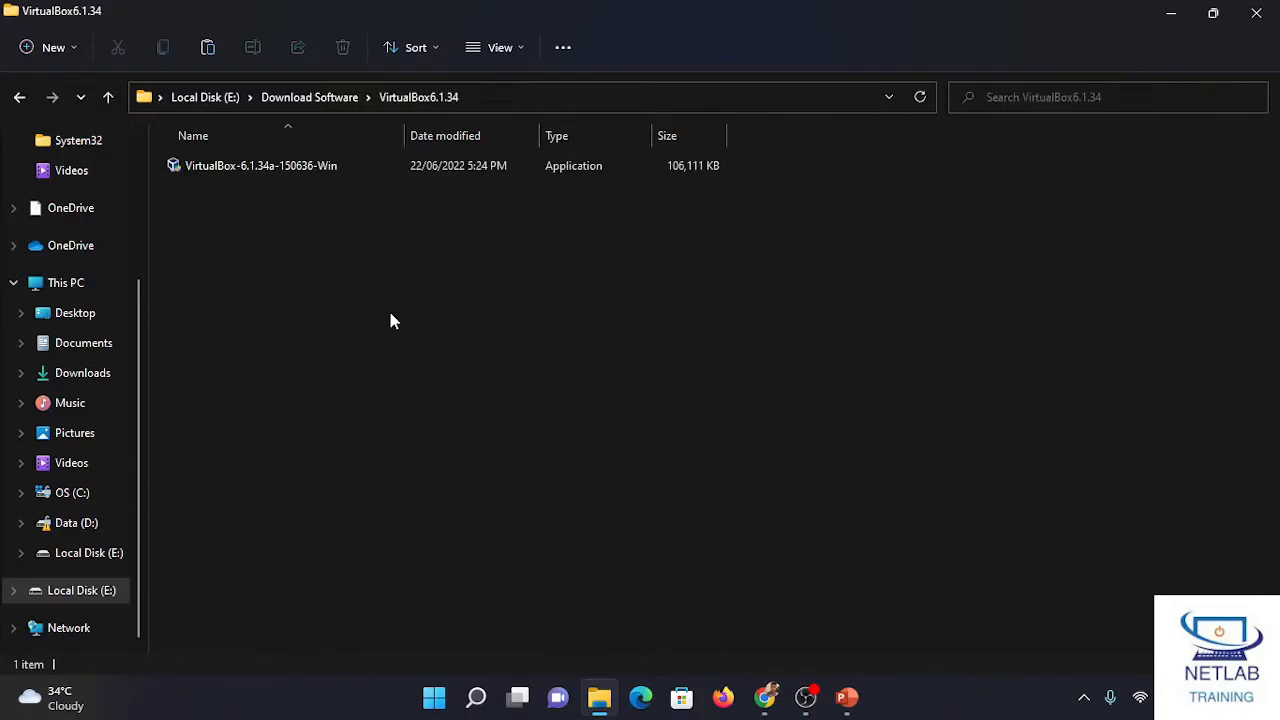
Run the VirtualBox-6.1.34a-150636-Win installer as administrator.
{"action": "left_click", "coordinate": [305, 176]}
{"action": "double_click", "coordinate": [305, 166]}
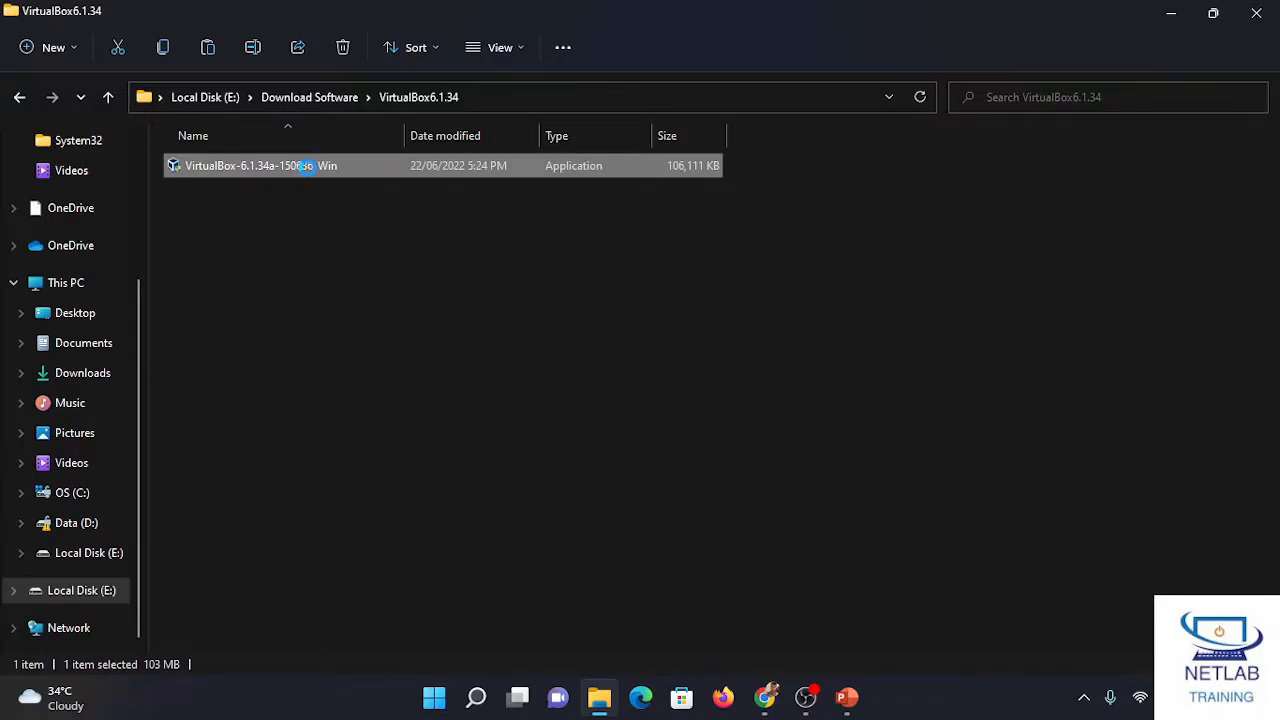
{"action": "right_click", "coordinate": [306, 167]}
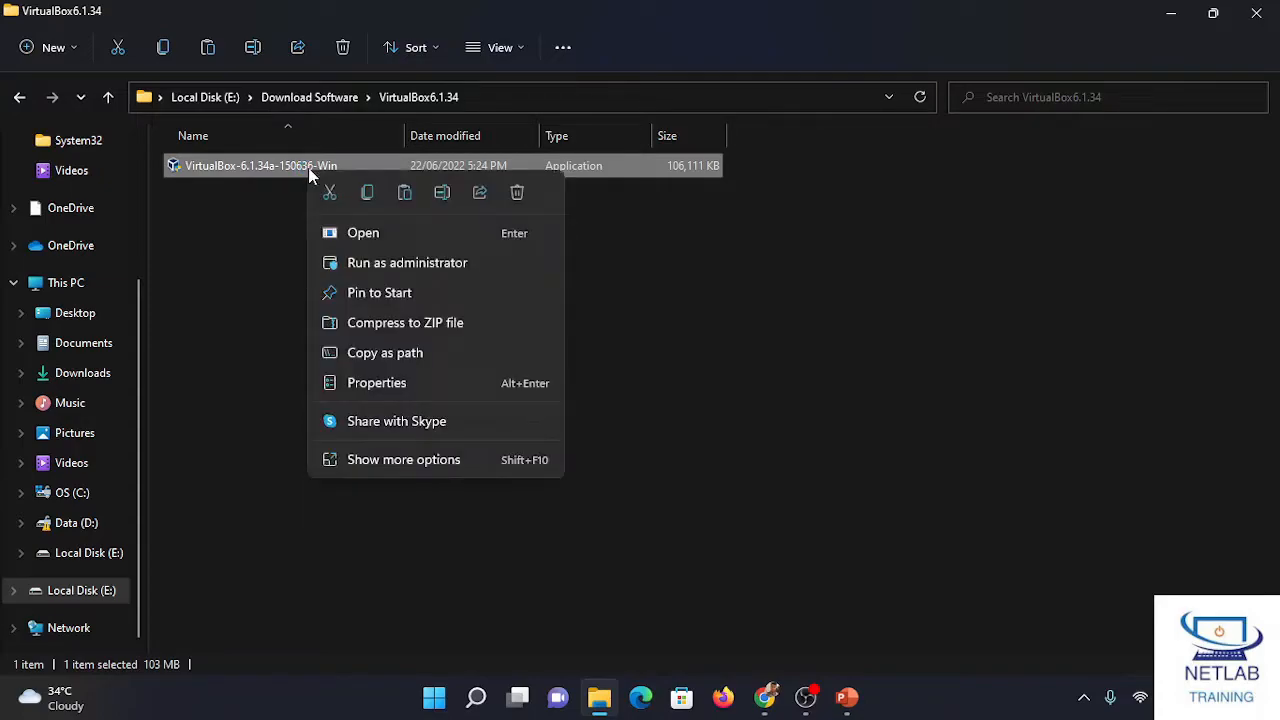
{"action": "left_click", "coordinate": [387, 265]}
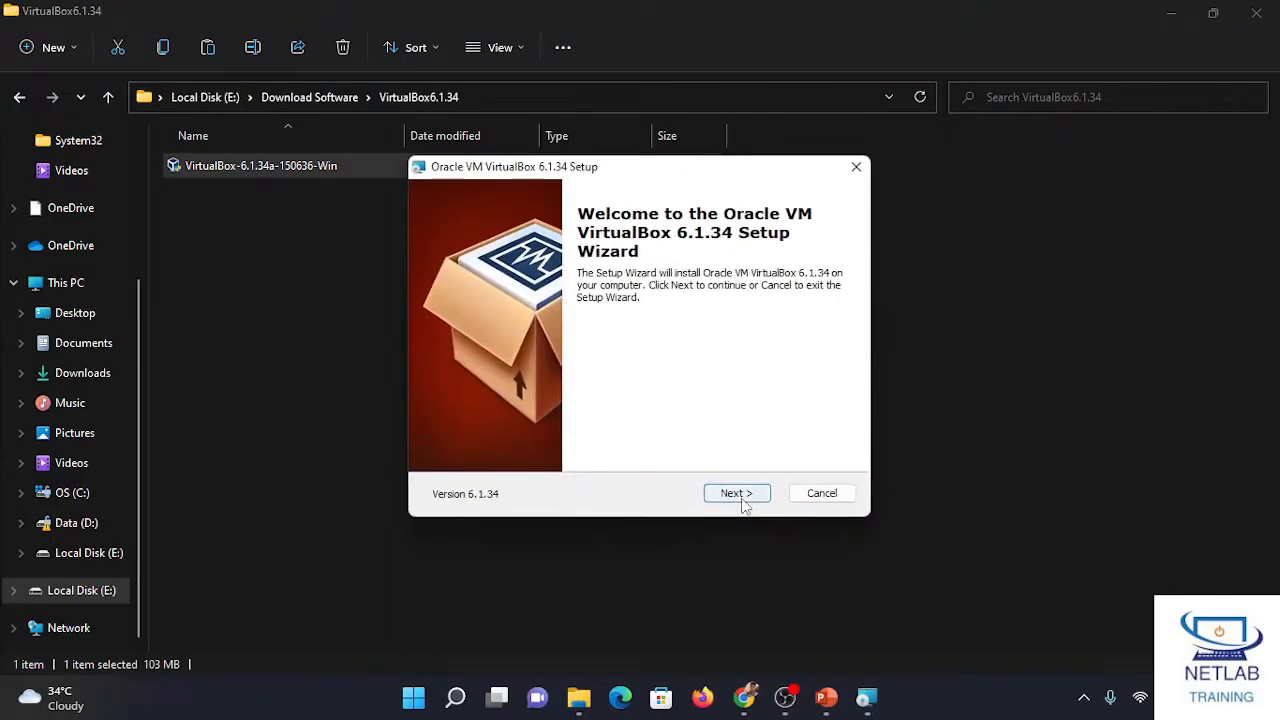
Accept the default features, install location and all shortcut and file association options in the VirtualBox setup wizard.
{"action": "left_click", "coordinate": [743, 500]}
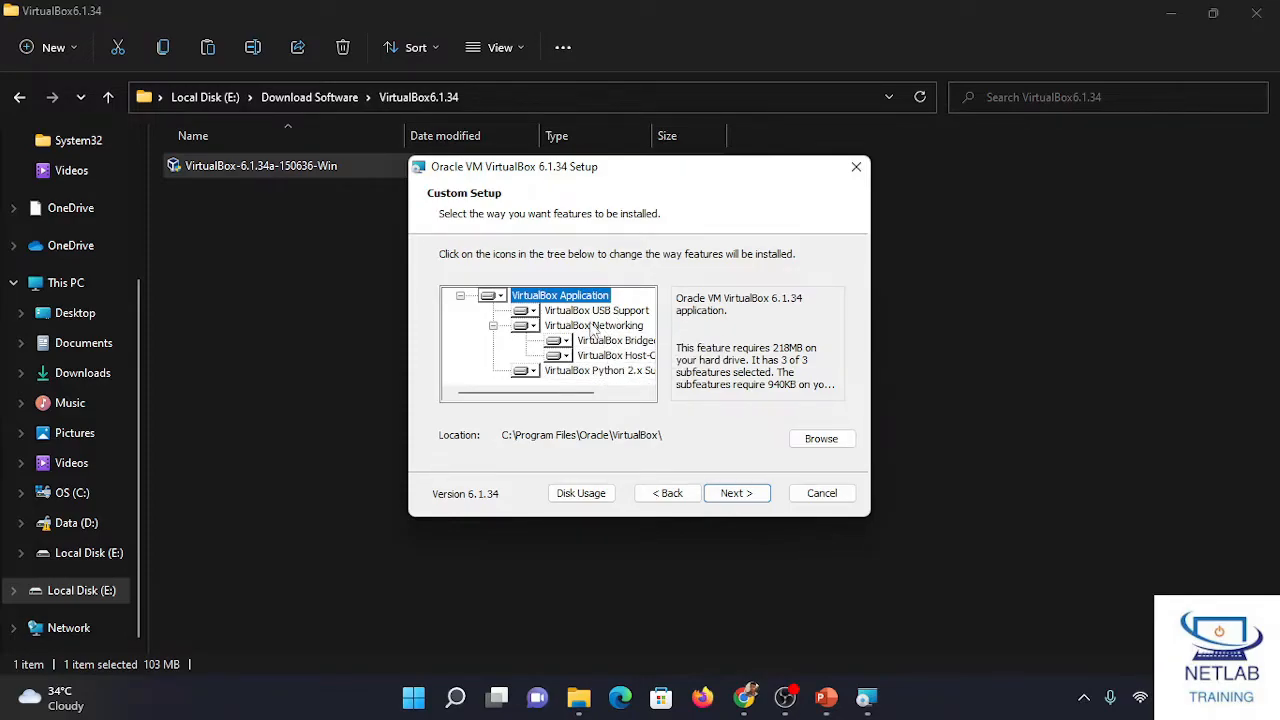
{"action": "left_click", "coordinate": [492, 328]}
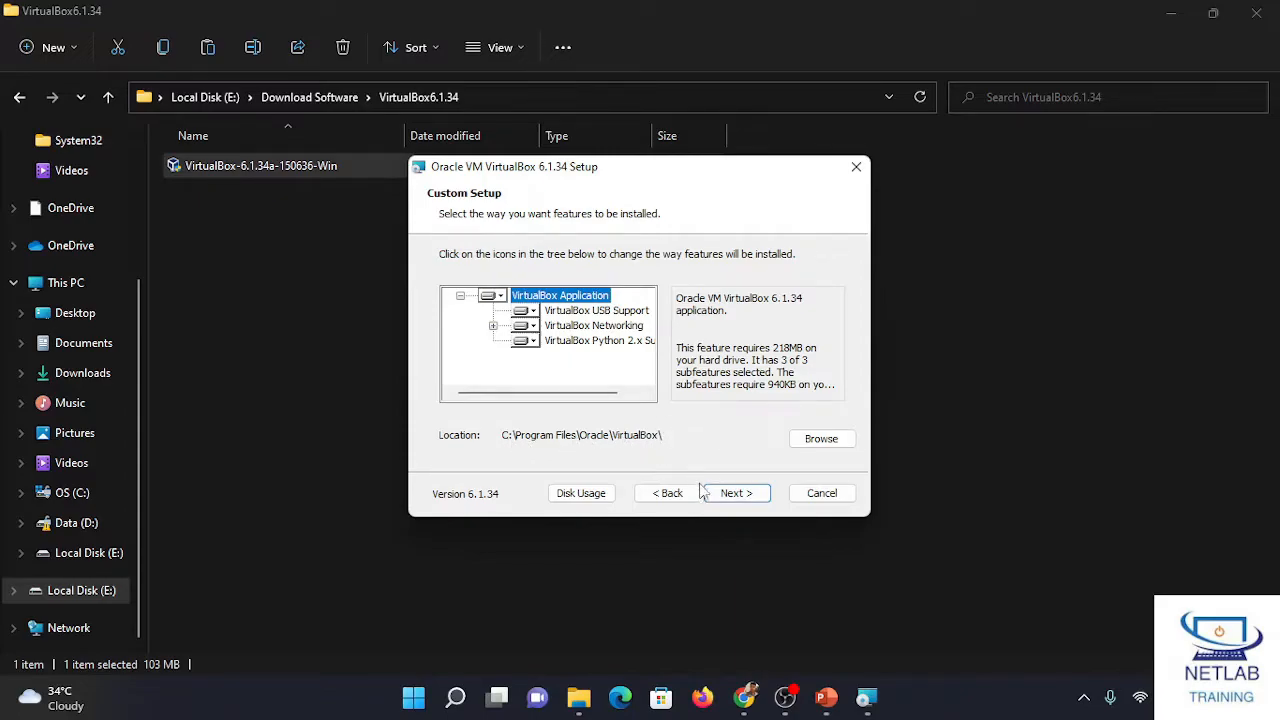
{"action": "left_click", "coordinate": [740, 495]}
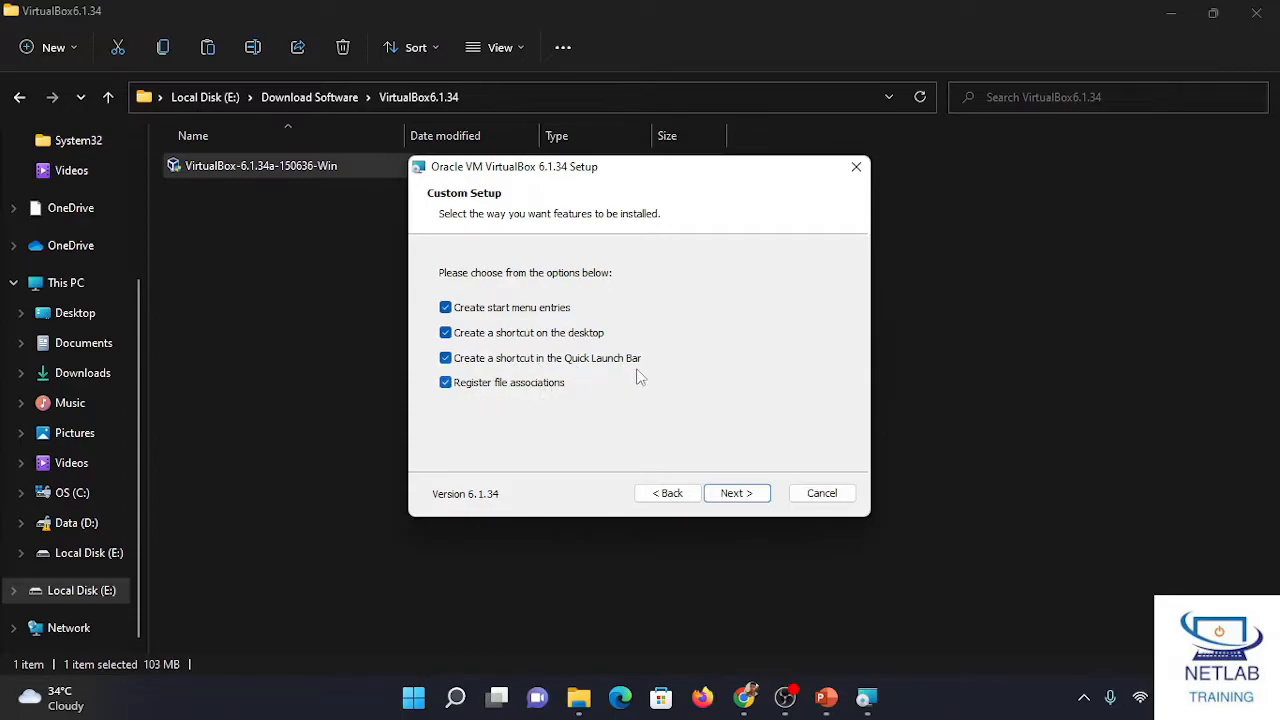
{"action": "left_click", "coordinate": [737, 493]}
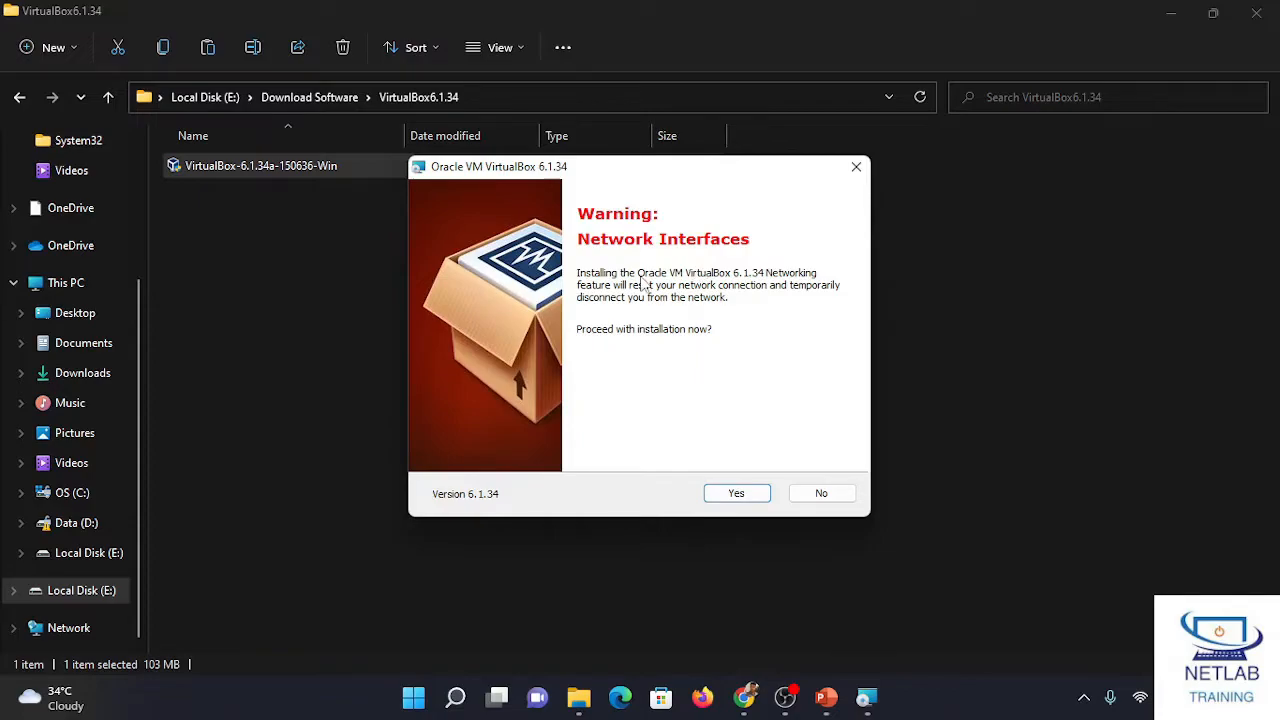
Accept the network interfaces warning, install VirtualBox 6.1.34 and finish setup without starting the application.
{"action": "left_click", "coordinate": [748, 495]}
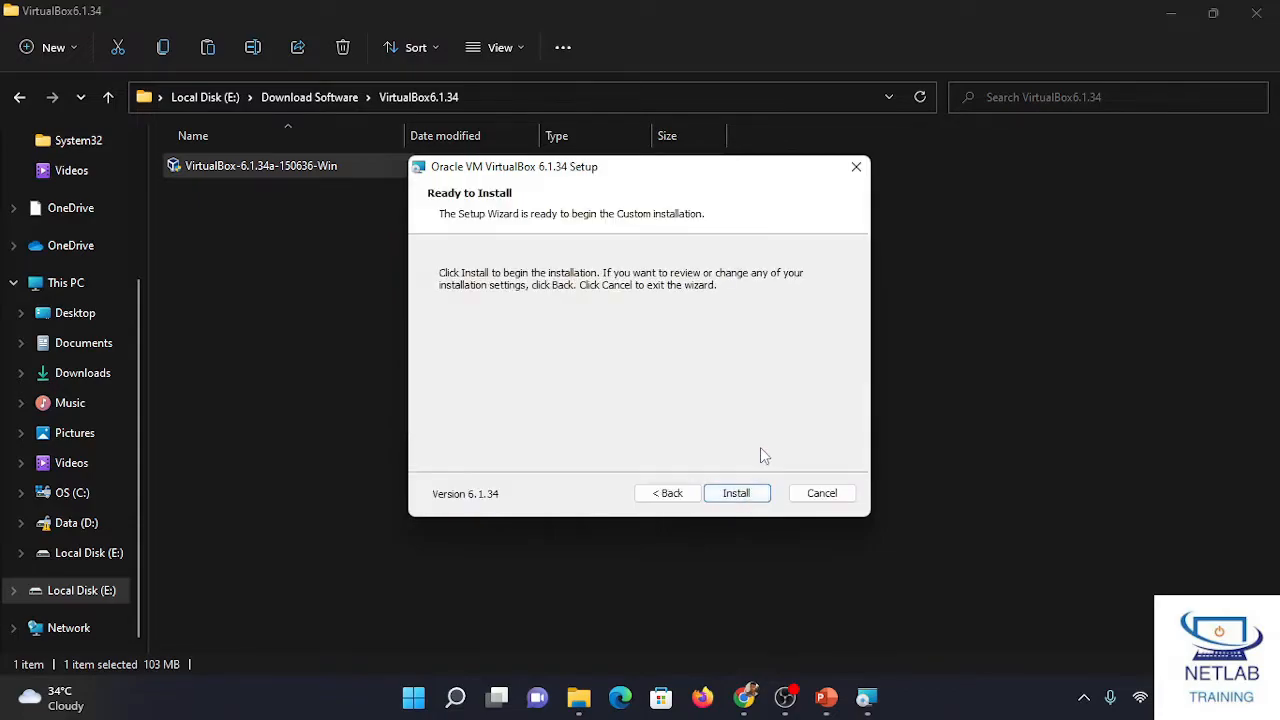
{"action": "left_click", "coordinate": [736, 492]}
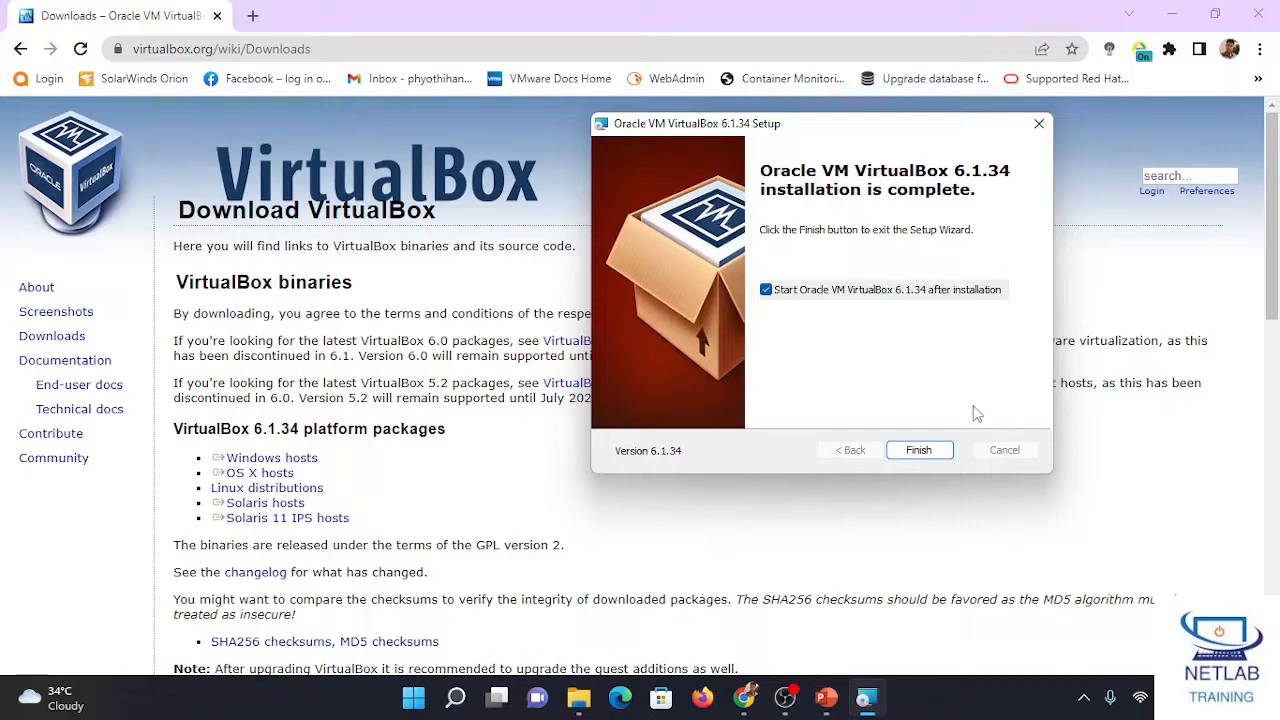
{"action": "left_click", "coordinate": [766, 291]}
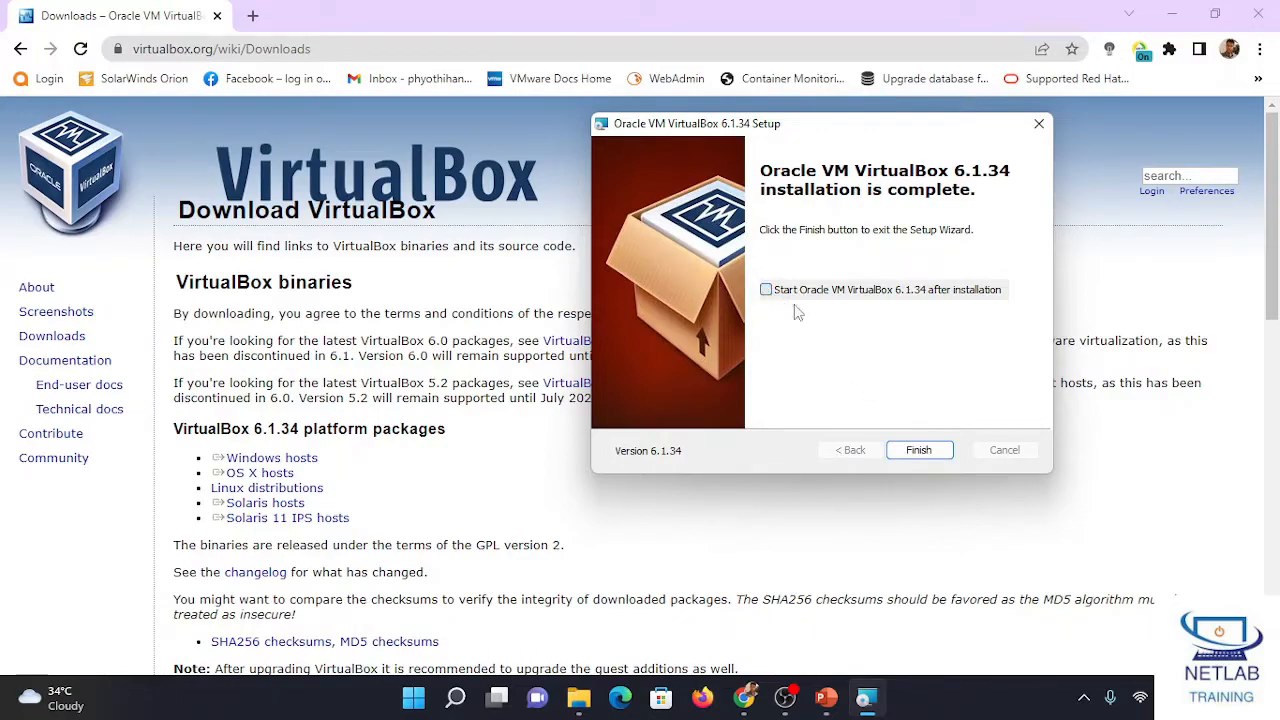
{"action": "left_click", "coordinate": [928, 454]}
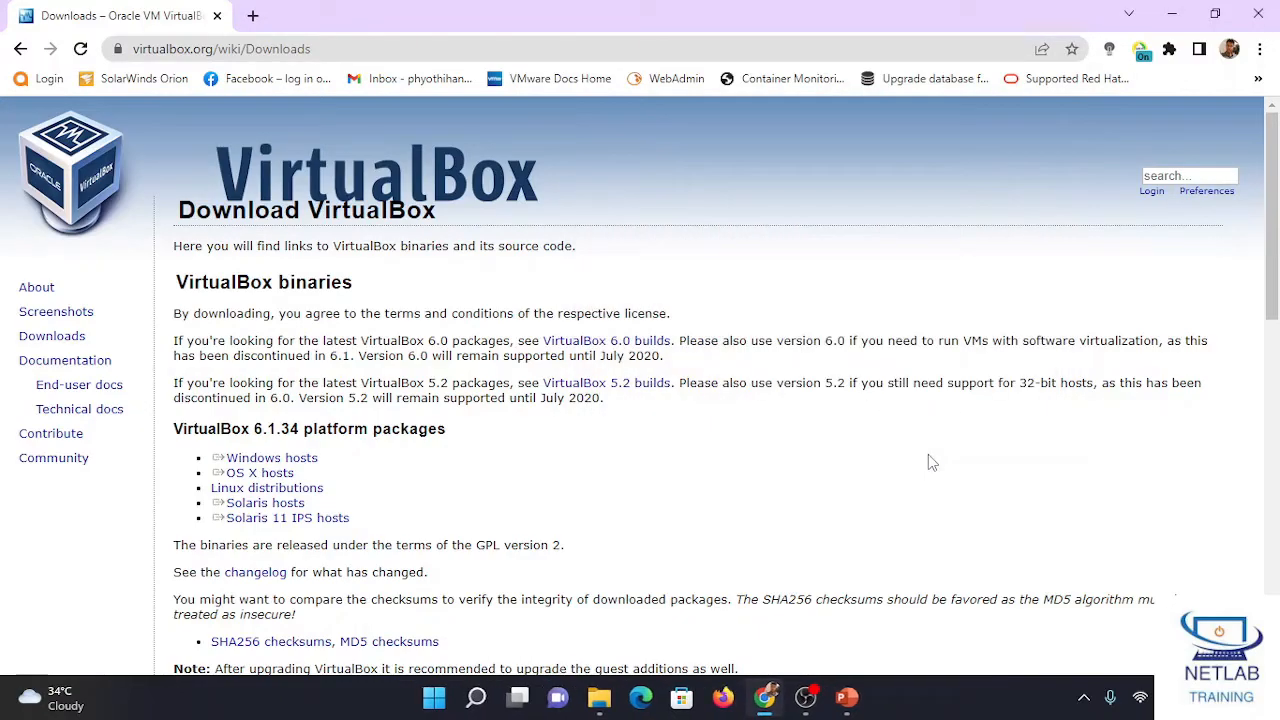
Download the VirtualBox 6.1.34 Extension Pack for all supported platforms from the Downloads page.
{"action": "scroll", "coordinate": [630, 473], "scroll_direction": "down", "scroll_amount": 3}
{"action": "scroll", "coordinate": [630, 473], "scroll_direction": "up", "scroll_amount": 3}
{"action": "scroll", "coordinate": [630, 473], "scroll_direction": "down", "scroll_amount": 3}
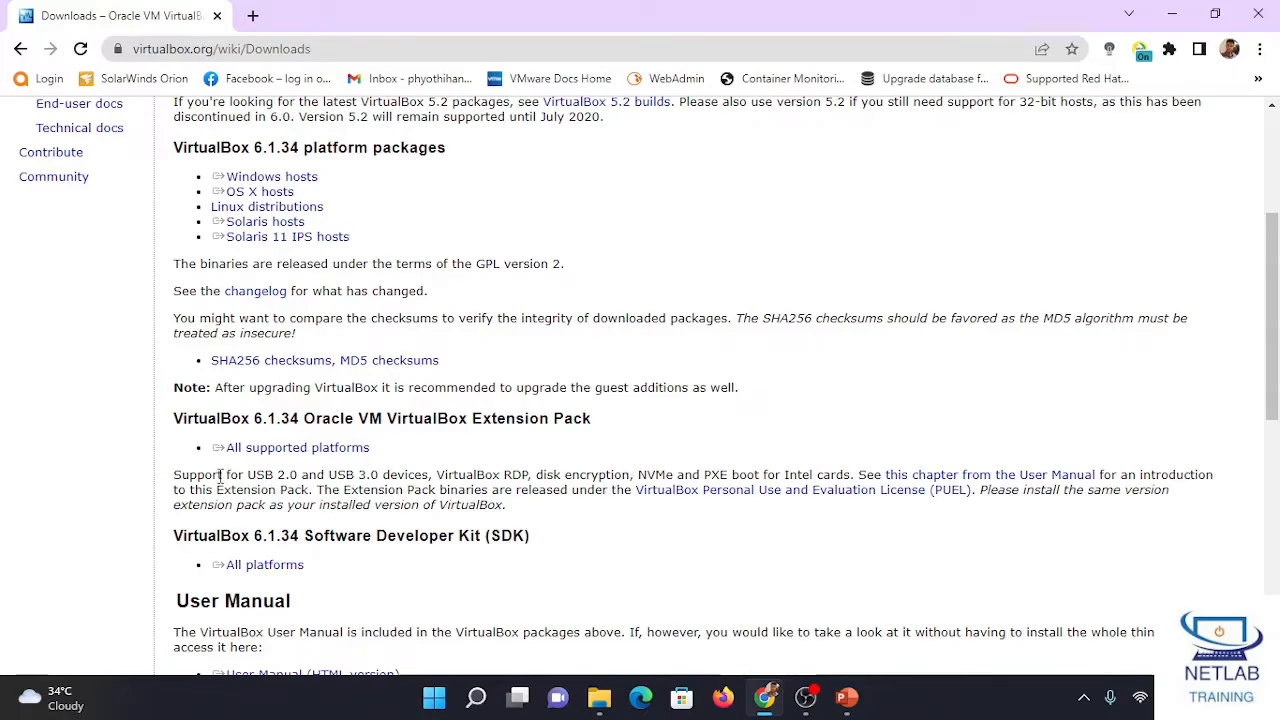
{"action": "double_click", "coordinate": [210, 418]}
{"action": "left_click", "coordinate": [370, 424]}
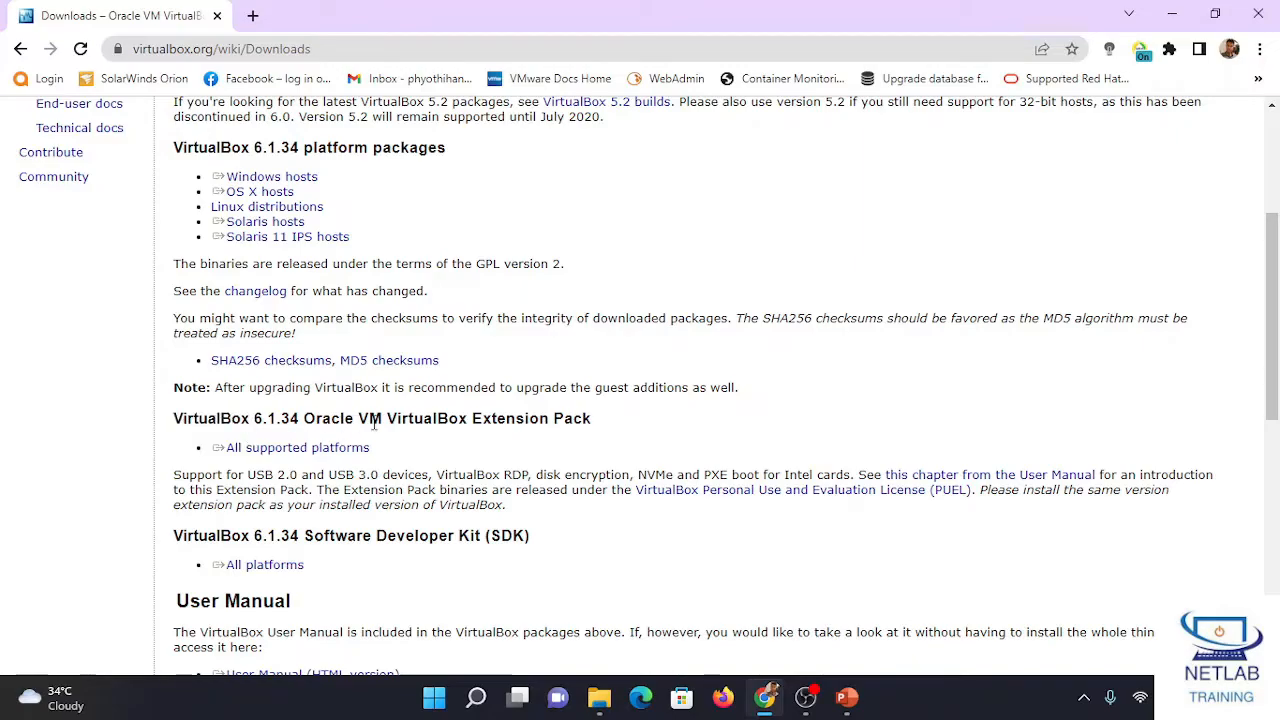
{"action": "left_click_drag", "start_coordinate": [460, 420], "coordinate": [593, 422]}
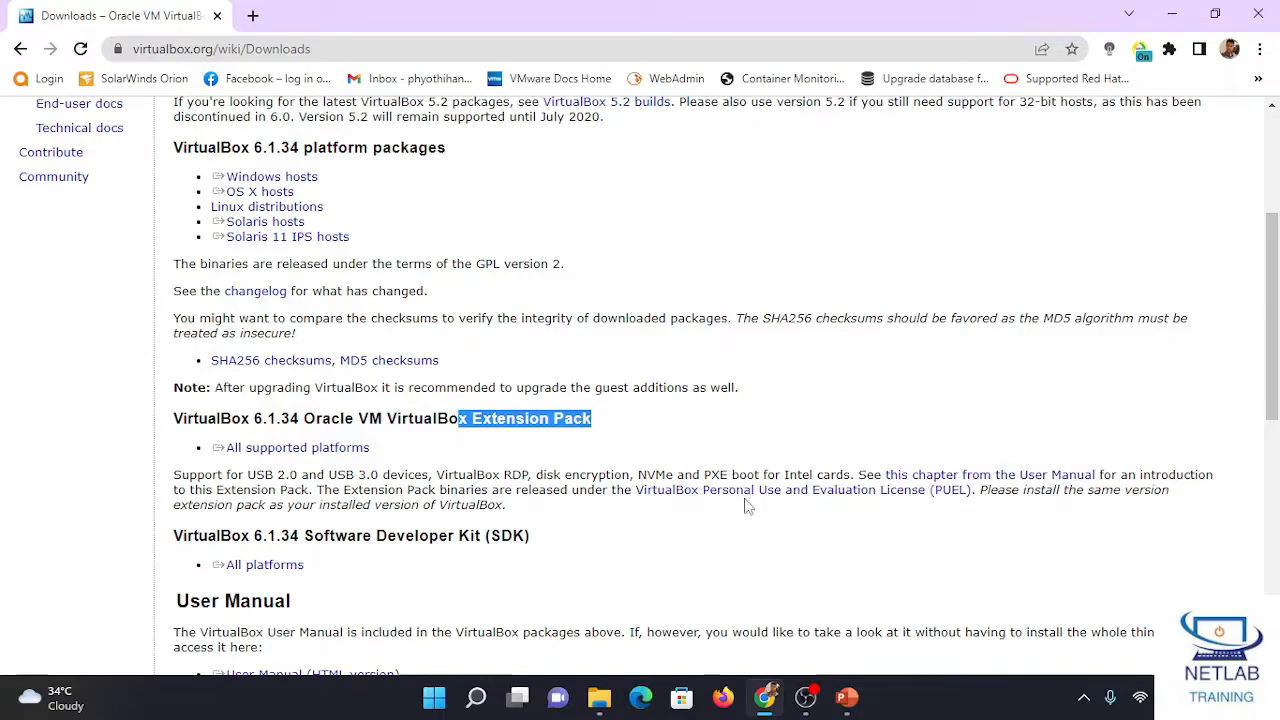
{"action": "left_click", "coordinate": [594, 537]}
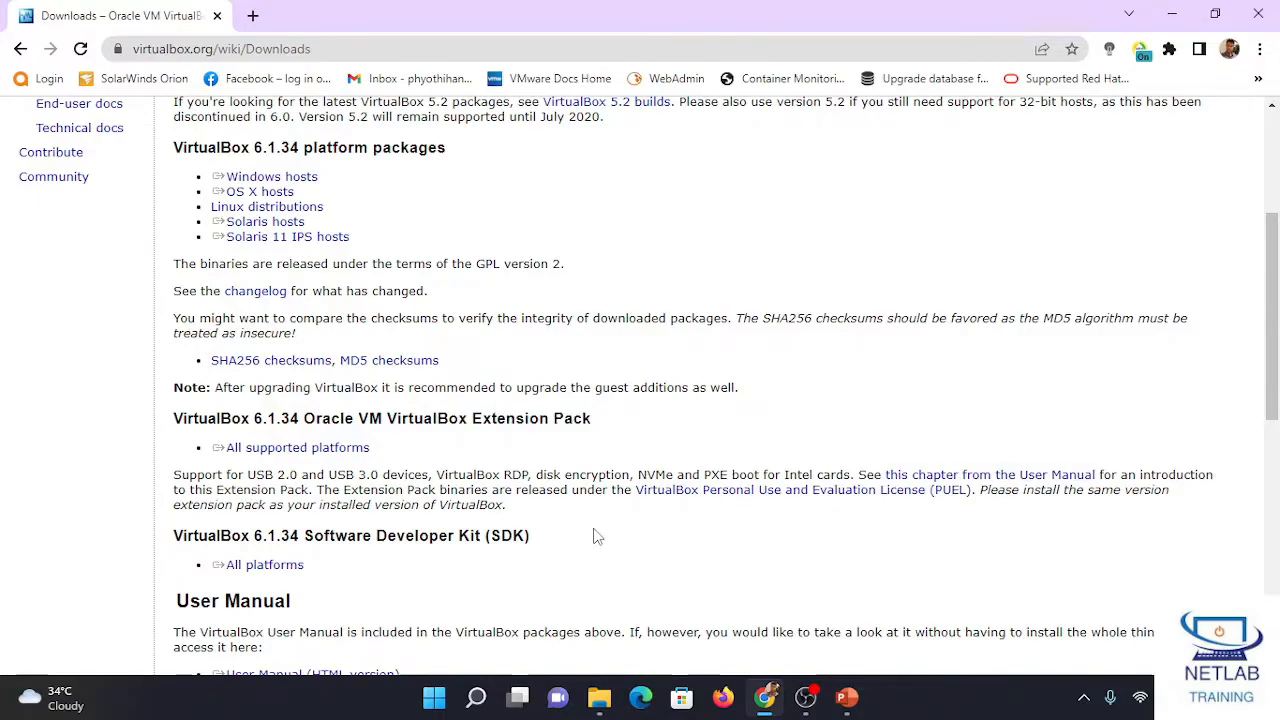
{"action": "scroll", "coordinate": [594, 533], "scroll_direction": "down", "scroll_amount": 1}
{"action": "left_click", "coordinate": [343, 358]}
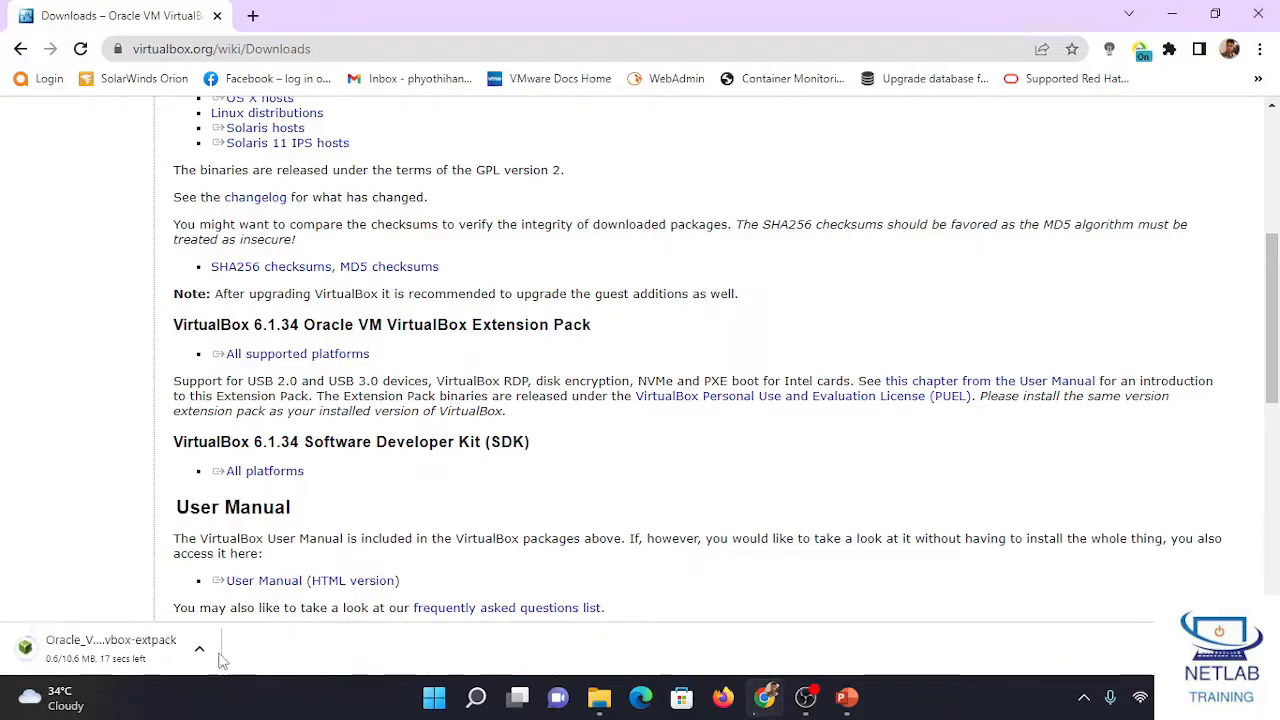
Locate the downloaded Oracle_VM_VirtualBox_Extension_Pack-6.1.34 file in its folder and open it with VirtualBox.
{"action": "scroll", "coordinate": [529, 495], "scroll_direction": "down", "scroll_amount": 1}
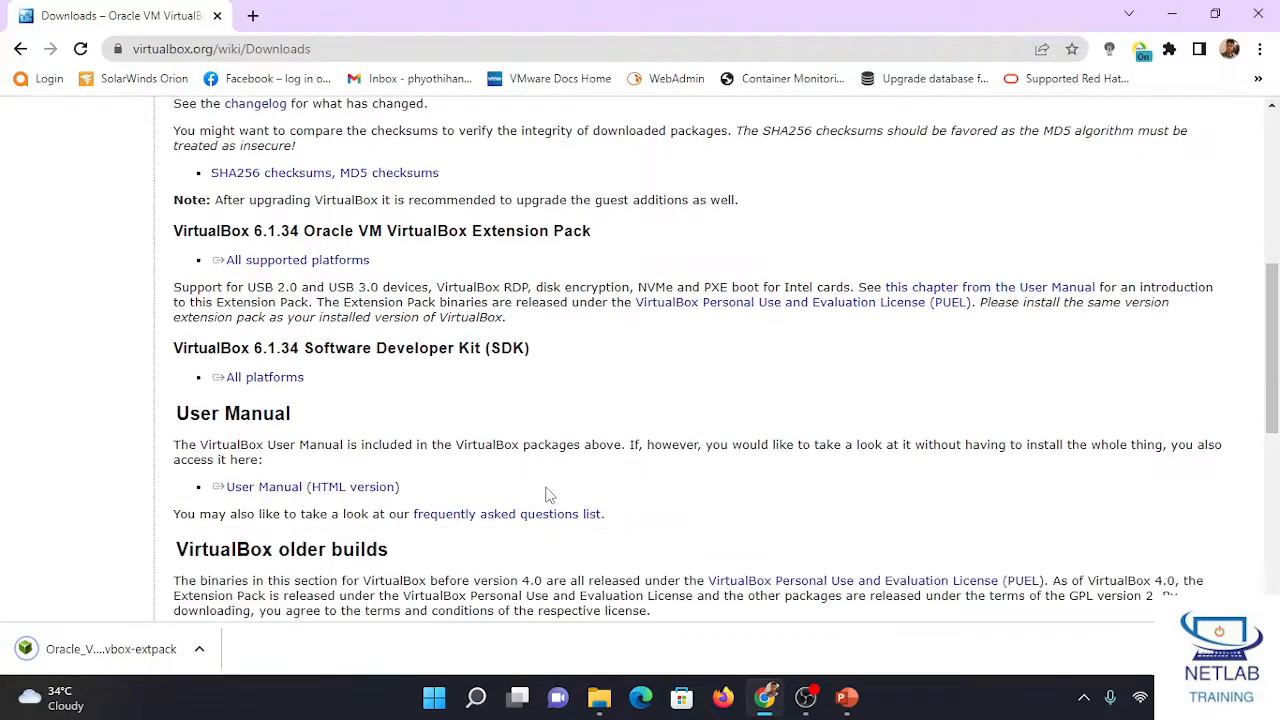
{"action": "key", "text": "ctrl+j"}
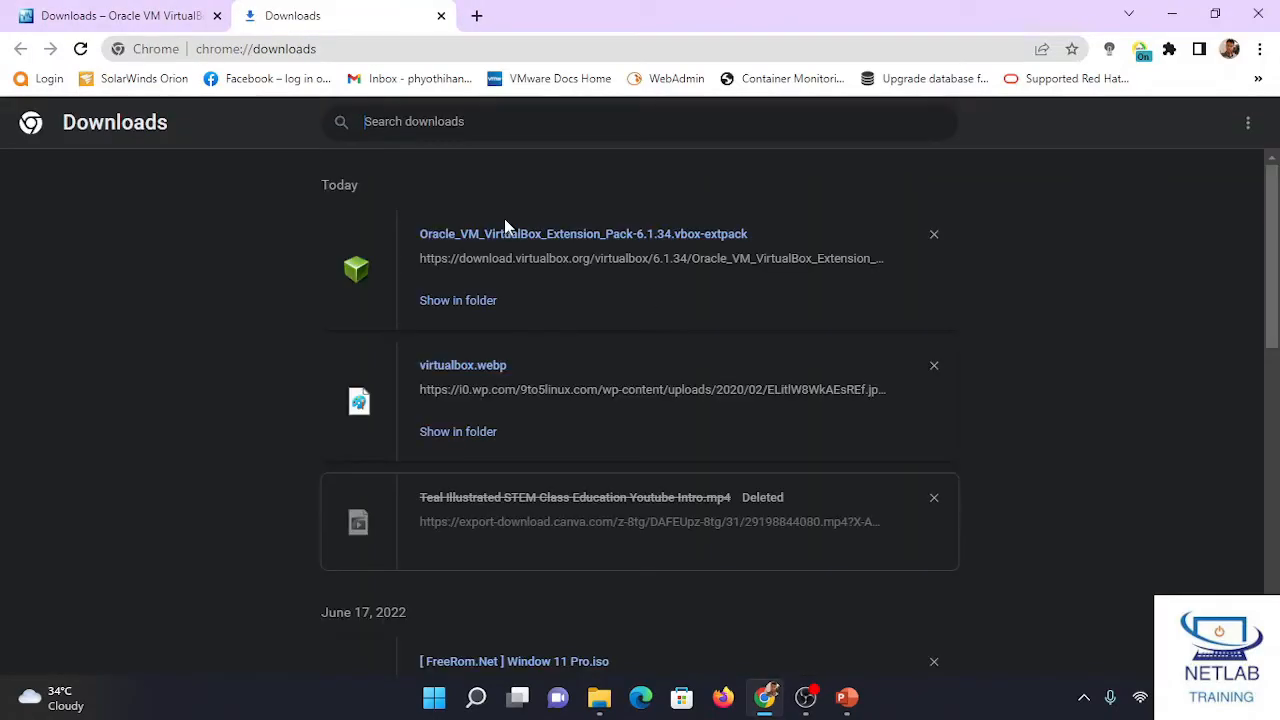
{"action": "left_click", "coordinate": [490, 300]}
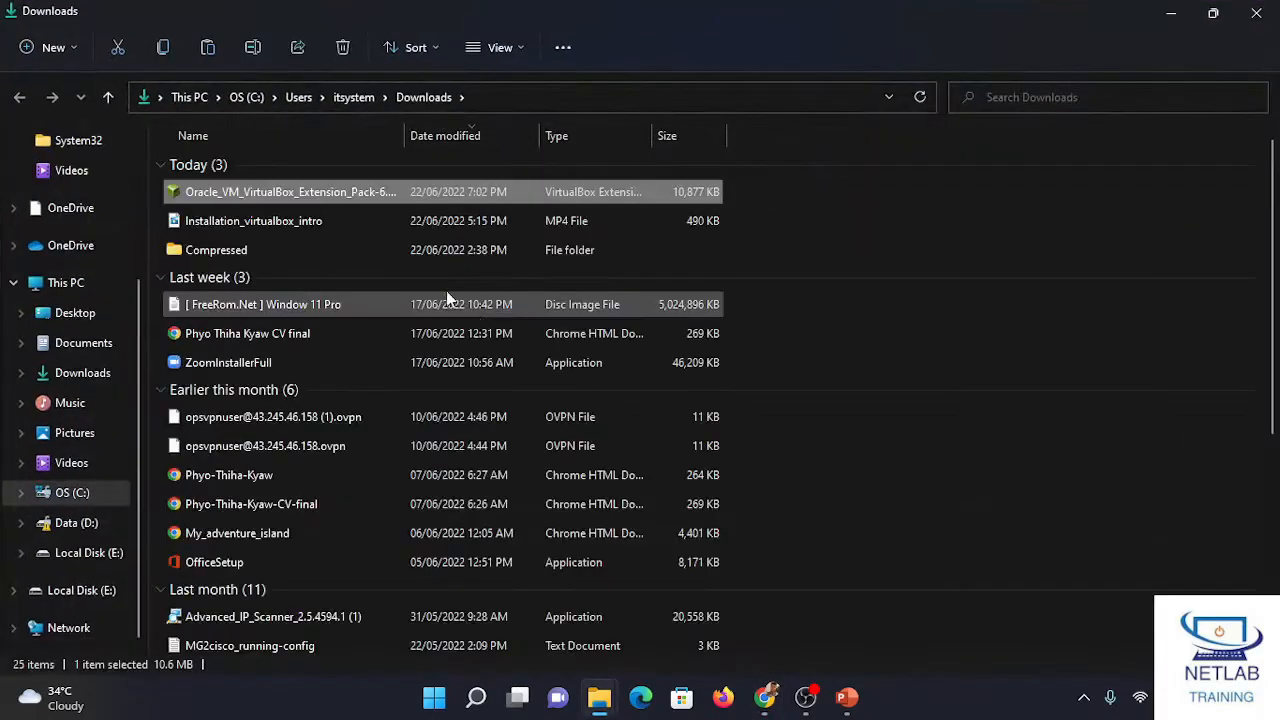
{"action": "right_click", "coordinate": [276, 191]}
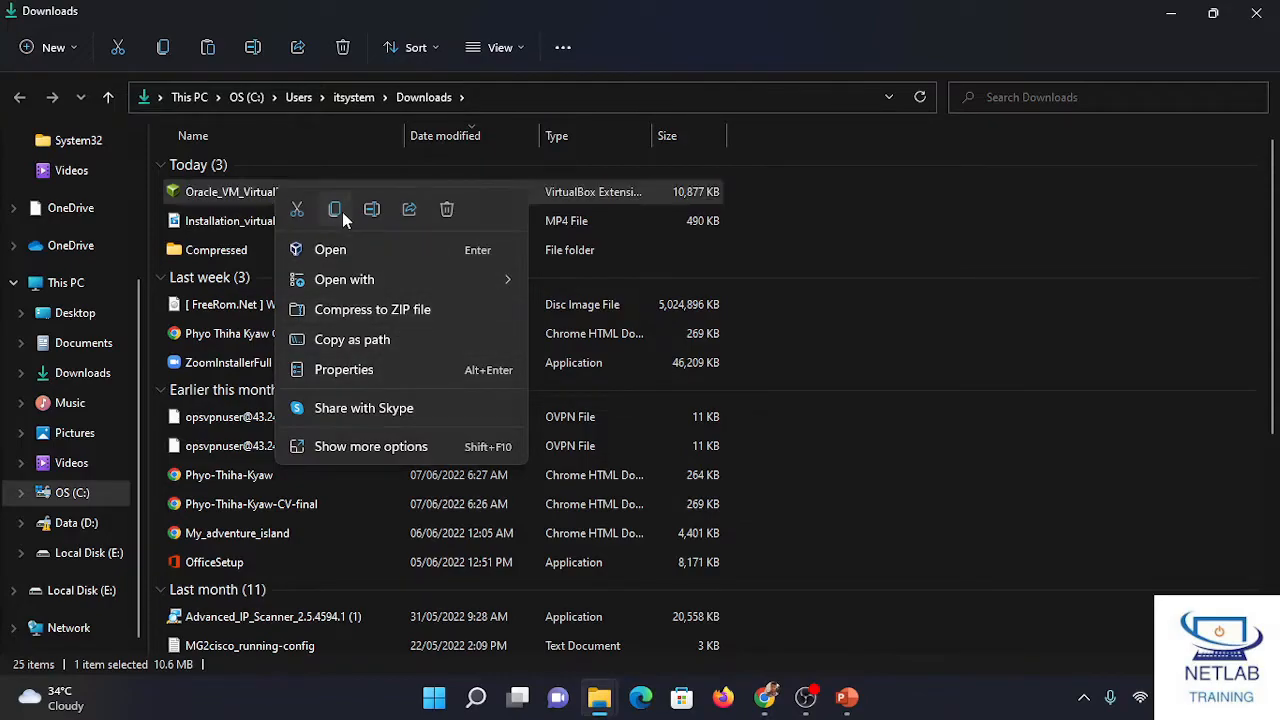
{"action": "left_click", "coordinate": [343, 249]}
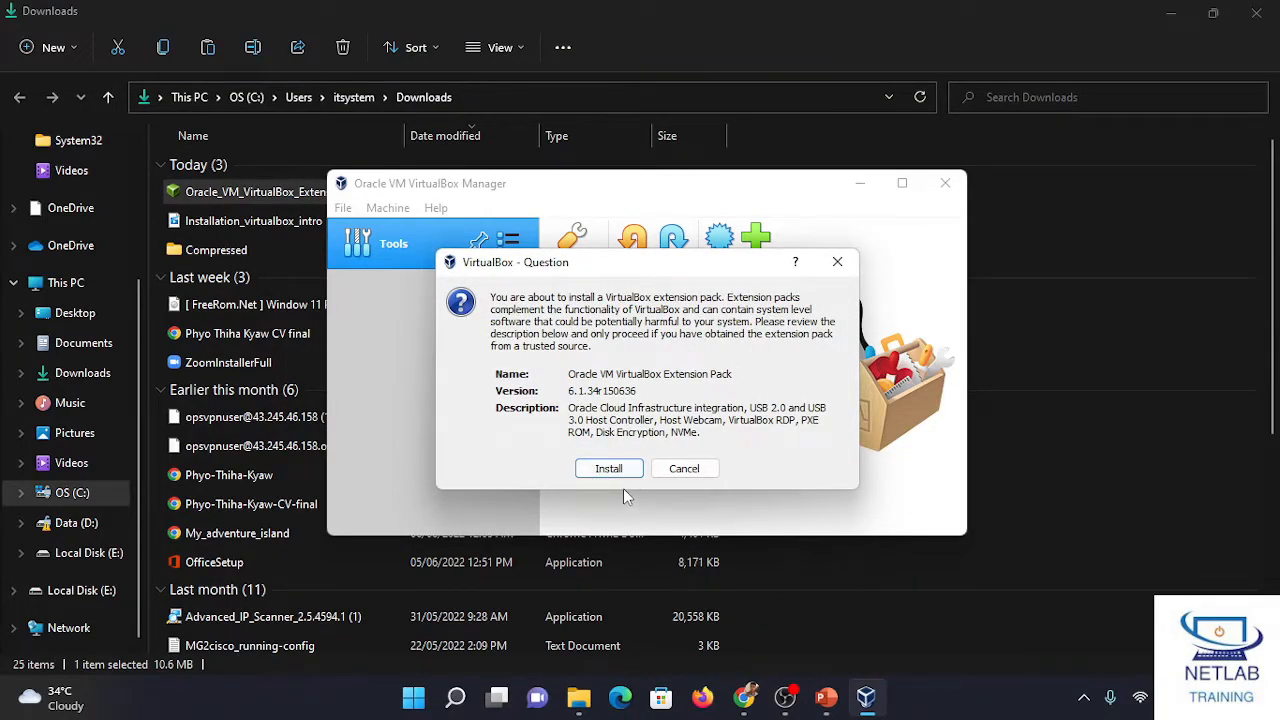
Install the Oracle VM VirtualBox Extension Pack, agree to its full license text and dismiss the completion notice.
{"action": "left_click_drag", "start_coordinate": [524, 262], "coordinate": [444, 253]}
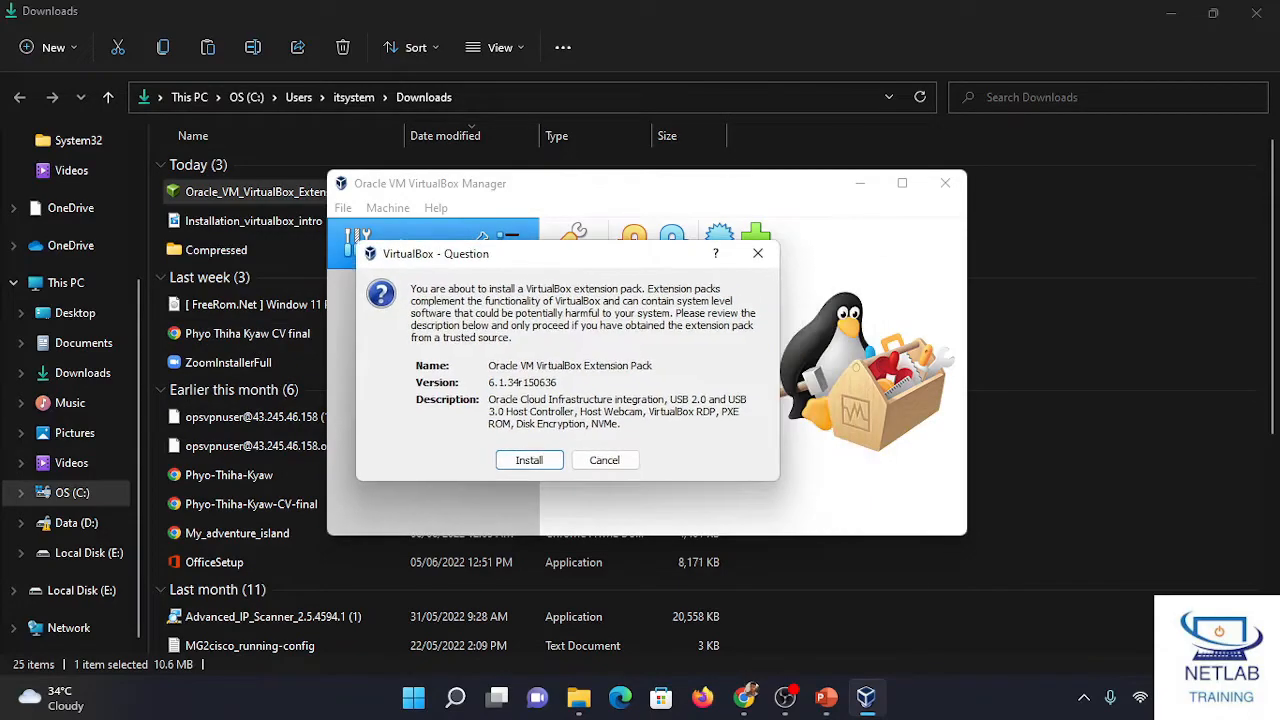
{"action": "left_click", "coordinate": [1171, 13]}
{"action": "left_click", "coordinate": [522, 460]}
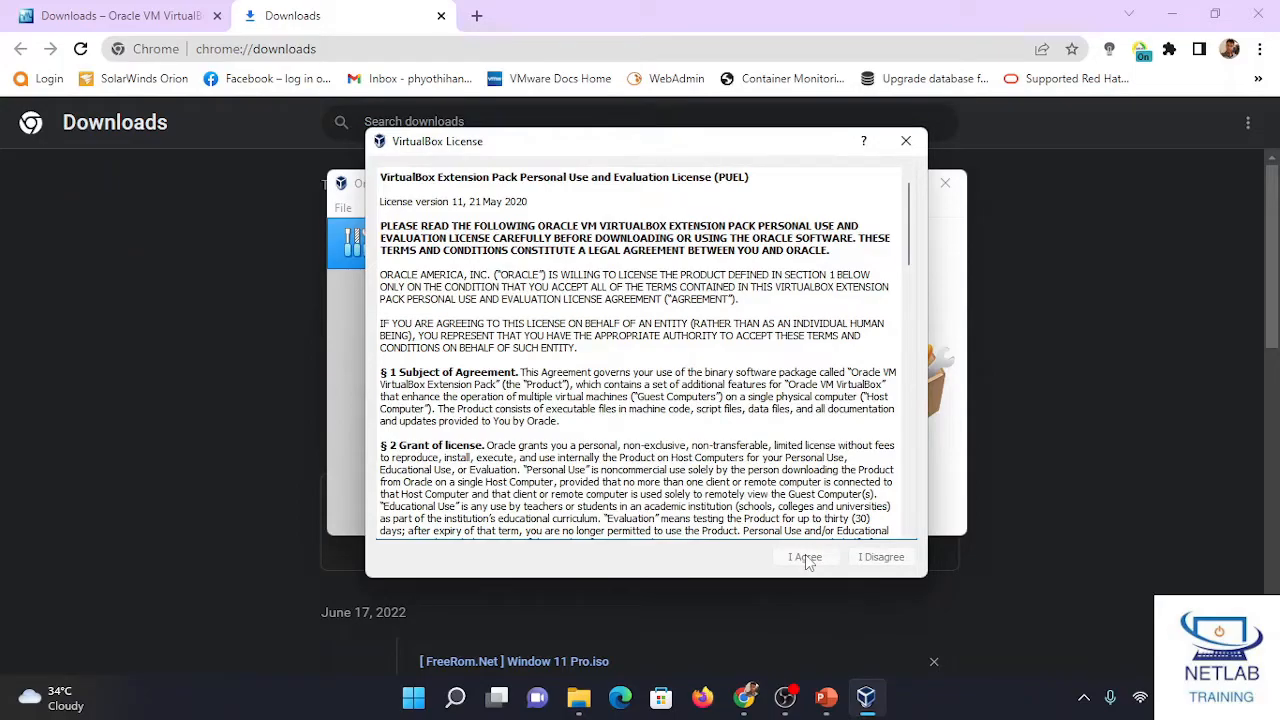
{"action": "scroll", "coordinate": [593, 450], "scroll_direction": "down", "scroll_amount": 15}
{"action": "scroll", "coordinate": [593, 430], "scroll_direction": "down", "scroll_amount": 3}
{"action": "left_click", "coordinate": [804, 557]}
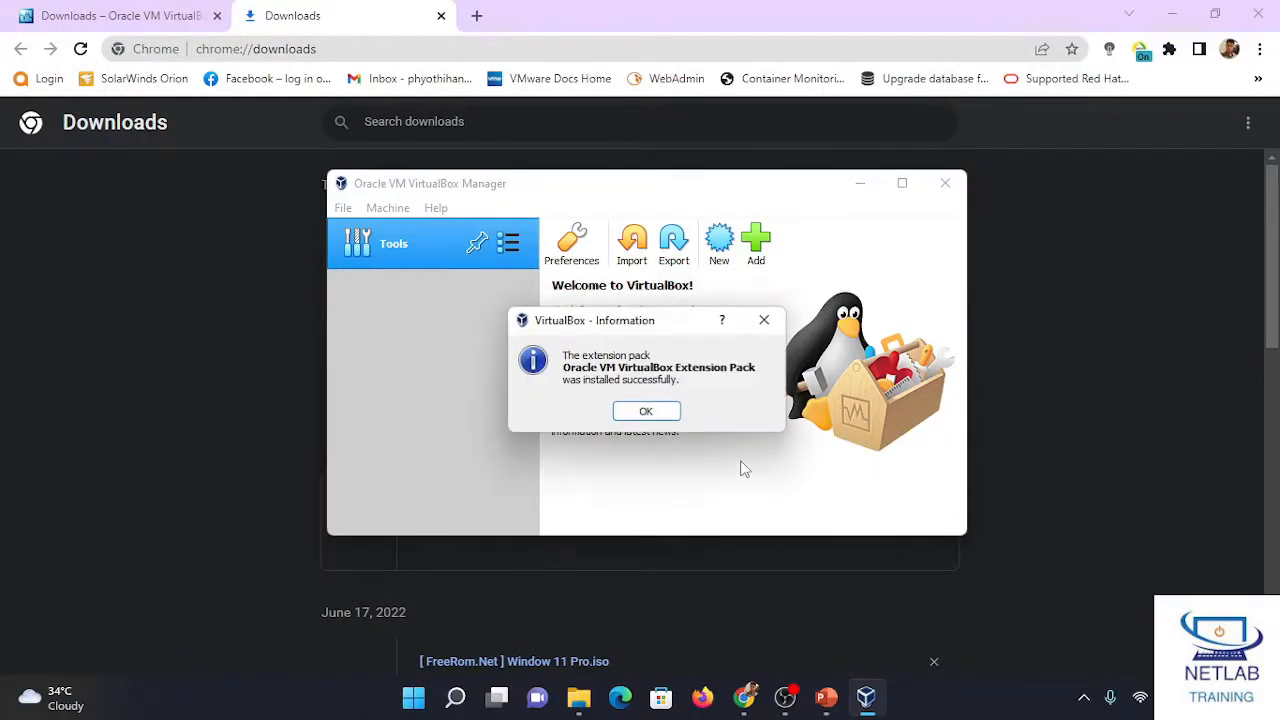
{"action": "left_click", "coordinate": [660, 419]}
Maximize the VirtualBox Manager window and examine the available file and machine commands.
{"action": "left_click", "coordinate": [903, 184]}
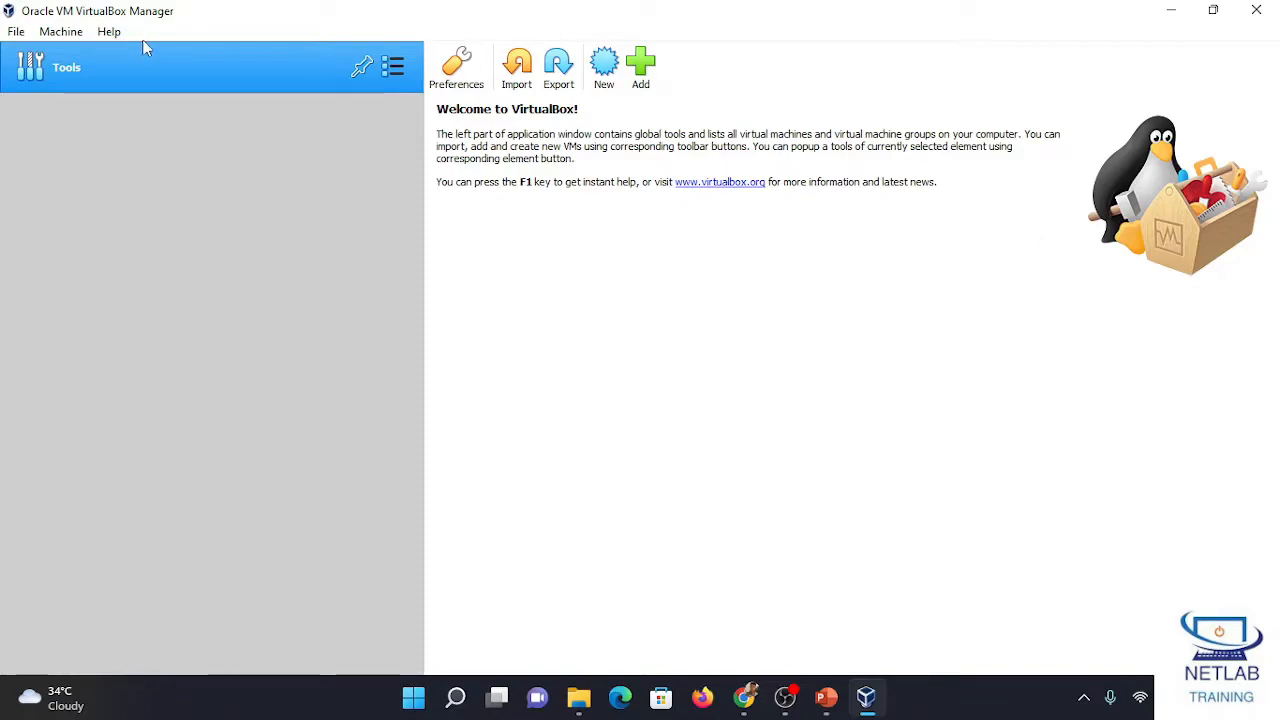
{"action": "left_click", "coordinate": [16, 31]}
{"action": "mouse_move", "coordinate": [61, 31]}
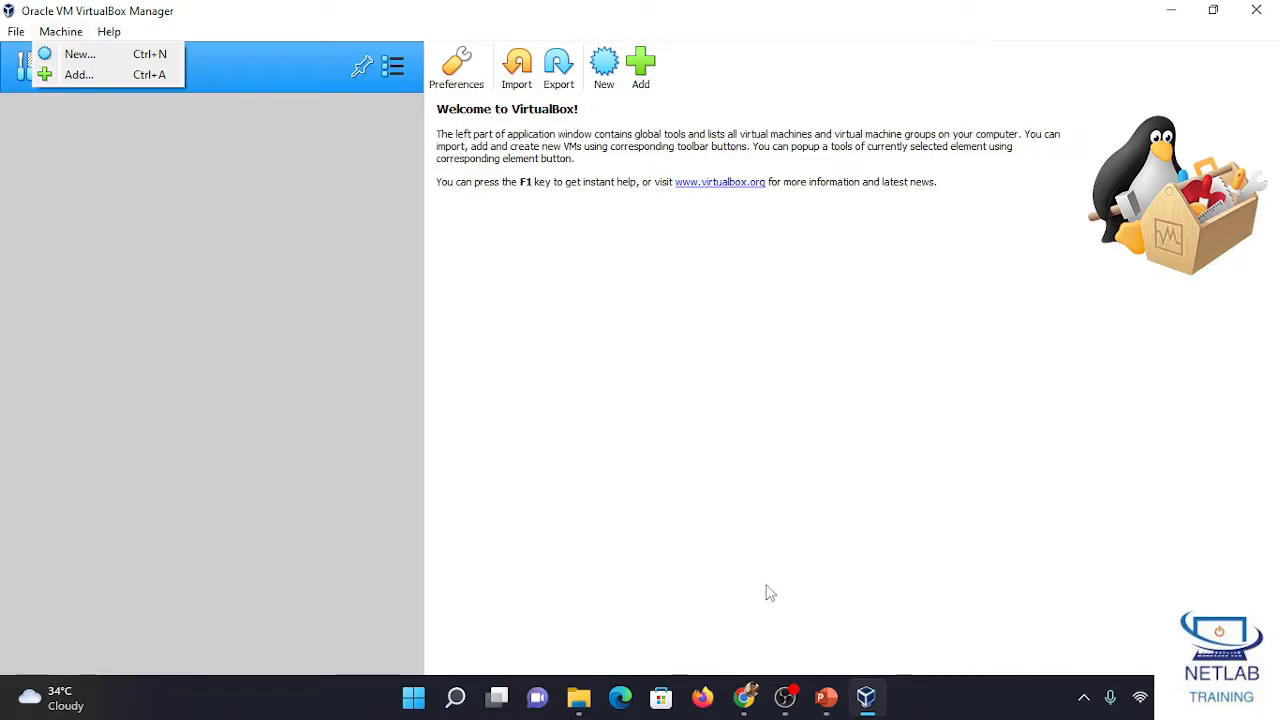
Switch to the running PowerPoint slide show with the Installation Virtualbox title slide.
{"action": "left_click", "coordinate": [840, 697]}
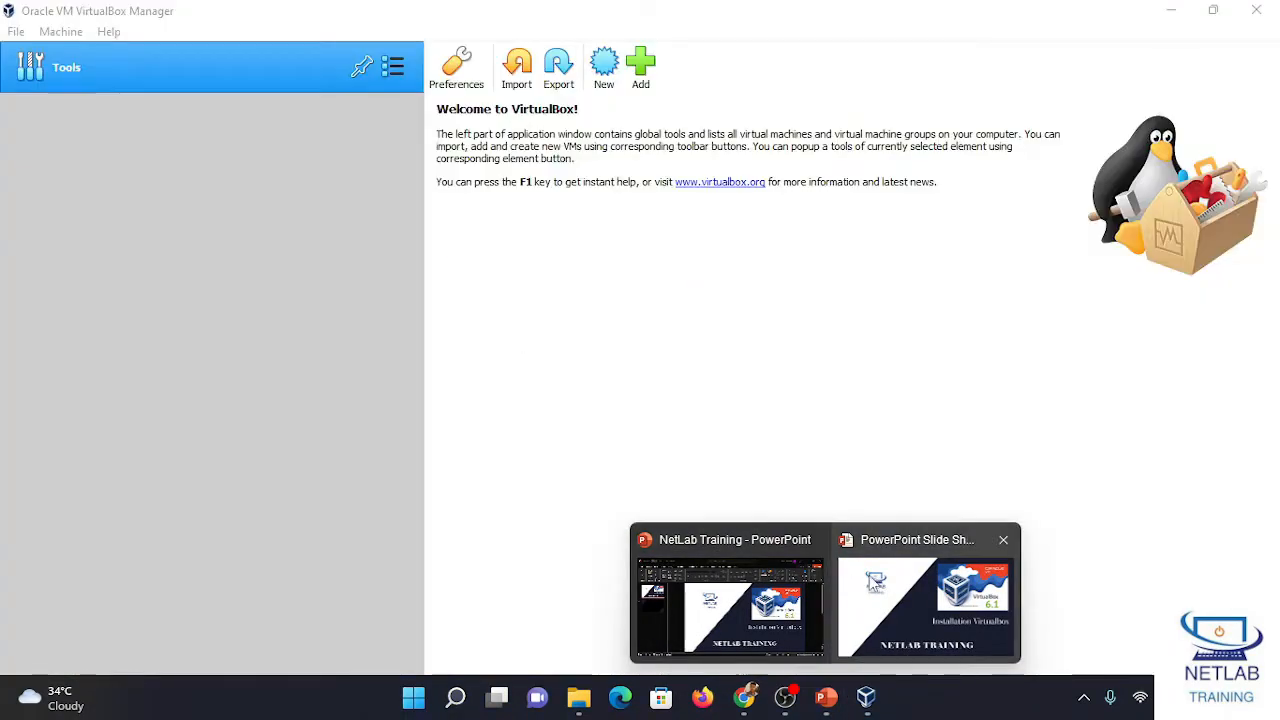
{"action": "left_click", "coordinate": [894, 646]}
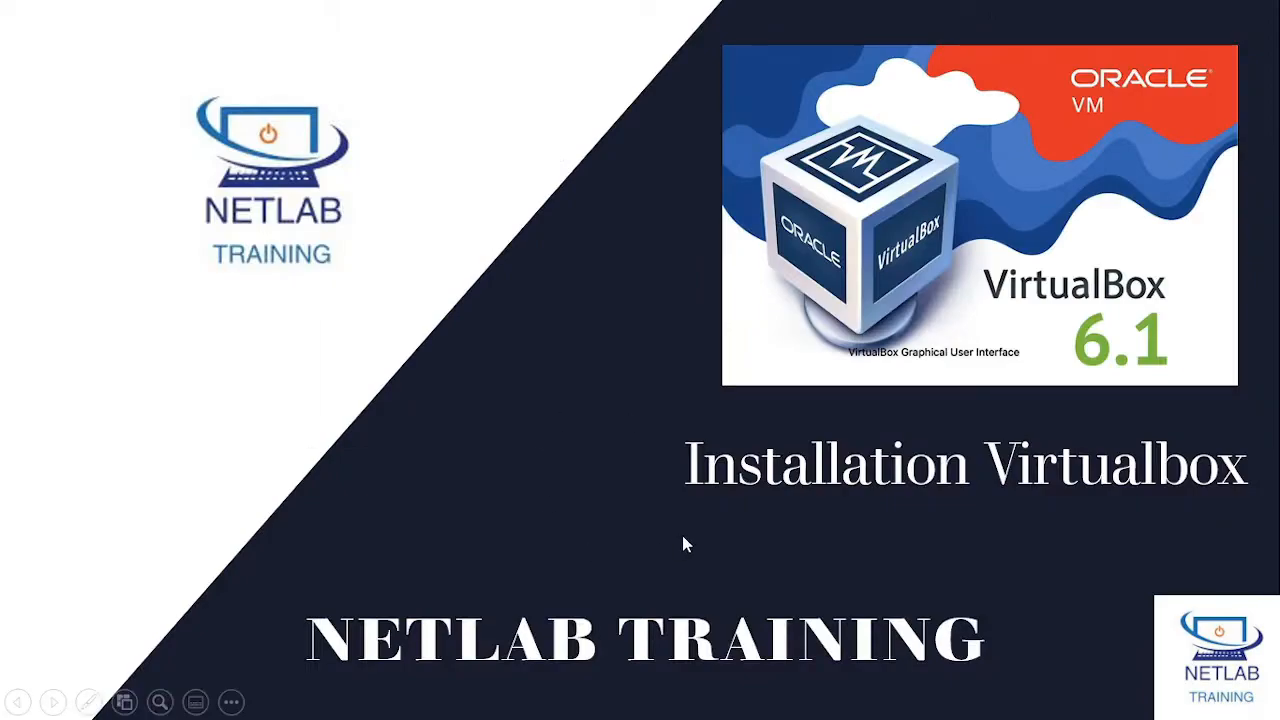